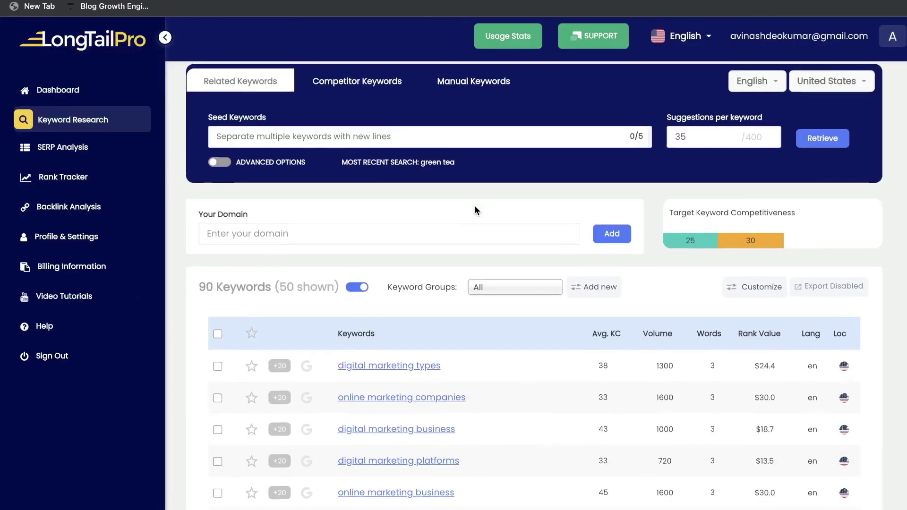
# Look through the keyword results table with its competitiveness, volume and rank value columns in Keyword Research.
pyautogui.scroll(-4, 474, 205)
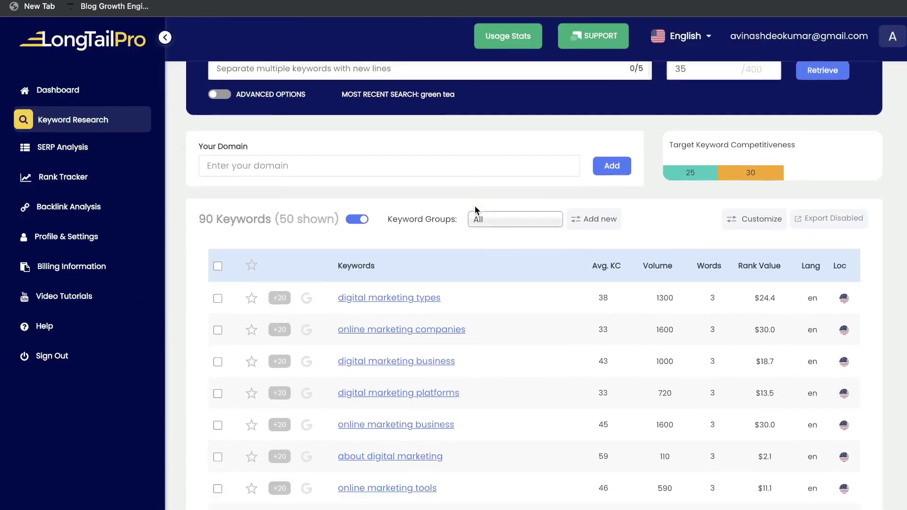
pyautogui.scroll(-5, 476, 209)
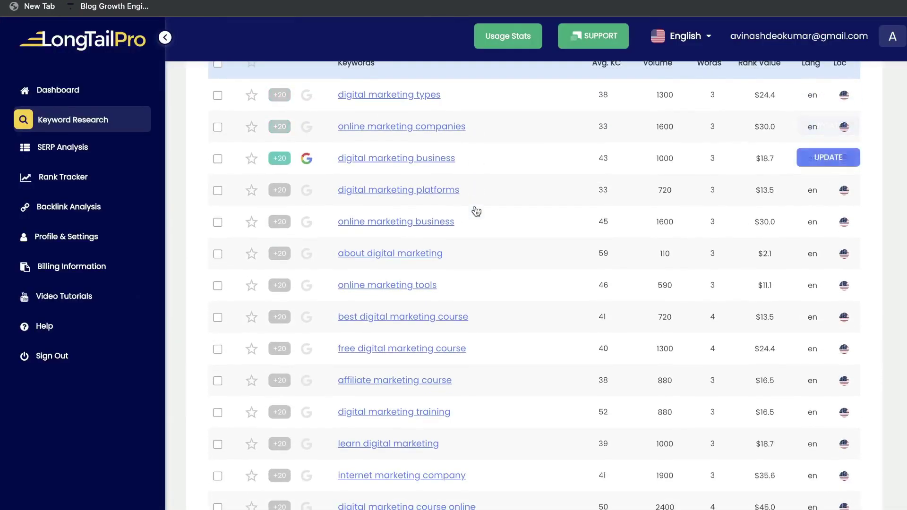
pyautogui.scroll(-1, 476, 211)
# Open SERP Analysis and review the competition metrics for the keyword "ai copywriting".
pyautogui.click(113, 152)
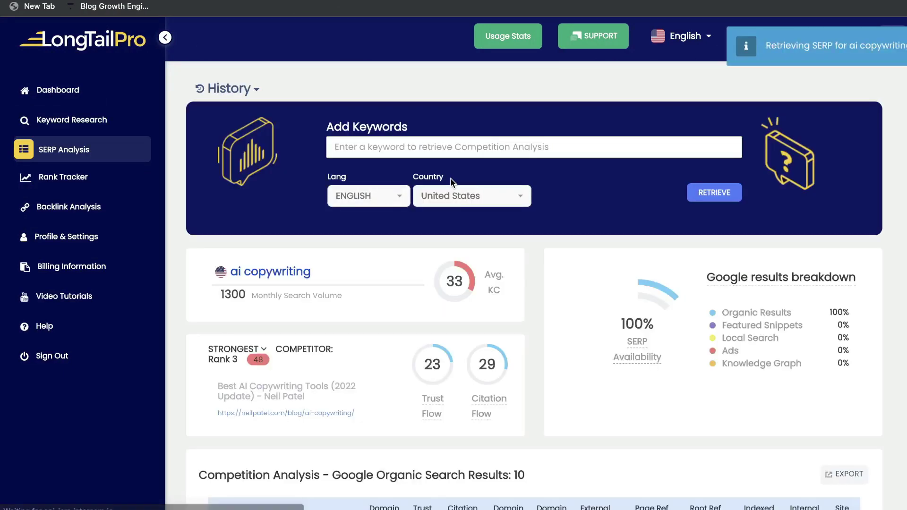
pyautogui.scroll(-1, 461, 228)
pyautogui.scroll(-1, 536, 248)
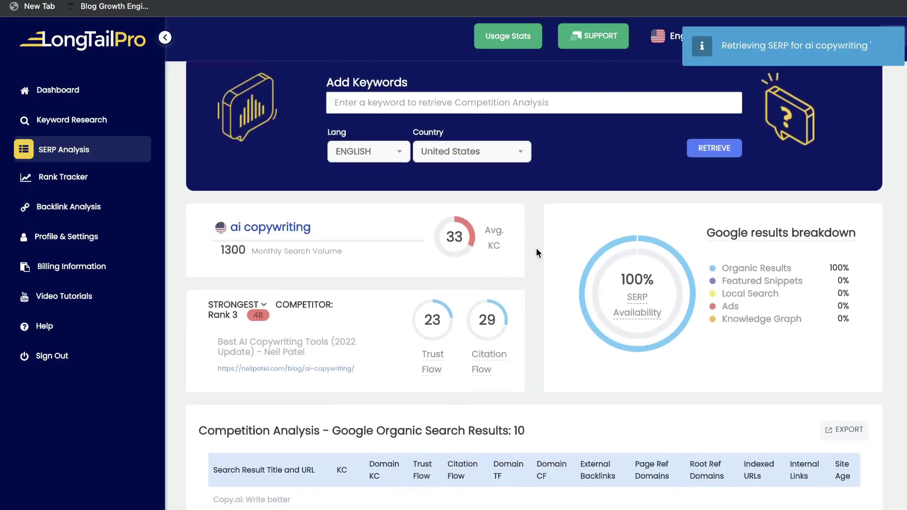
# Open Rank Tracker to review the current project rankings and tracked keywords, and go on to Backlink Analysis.
pyautogui.click(63, 178)
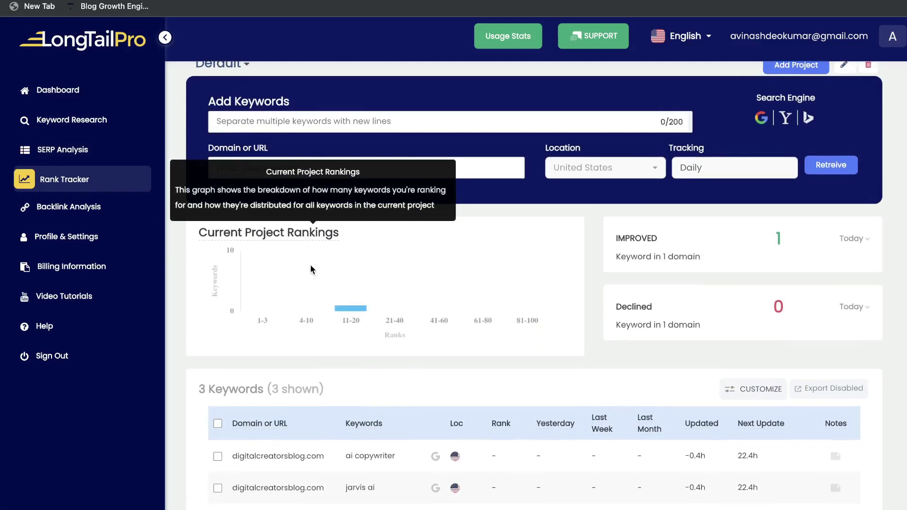
pyautogui.scroll(-2, 310, 269)
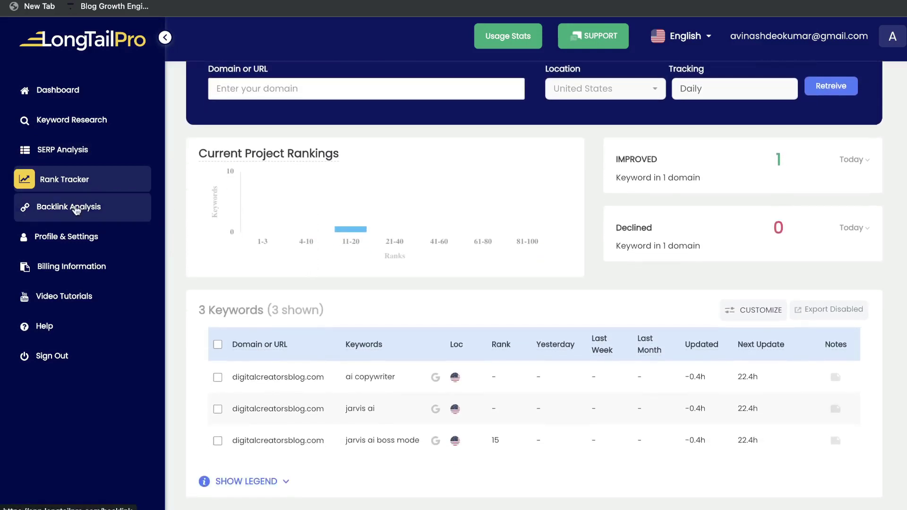
pyautogui.click(76, 210)
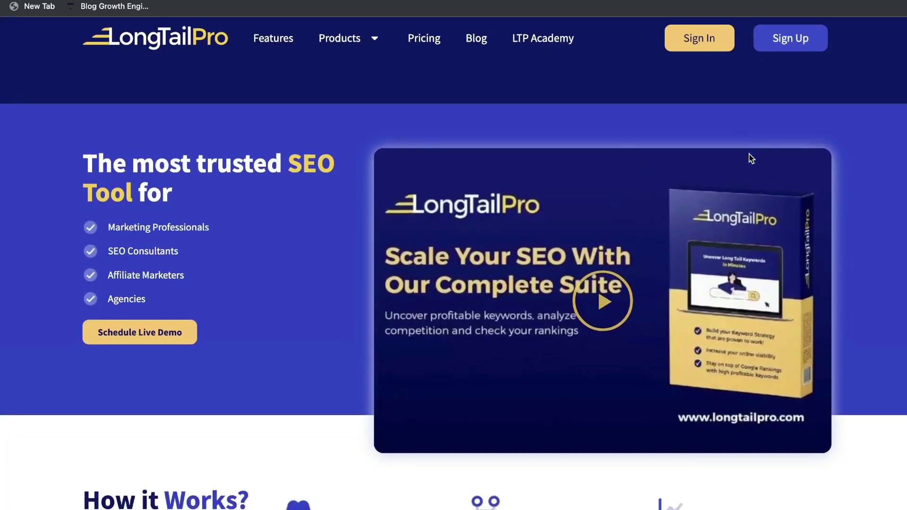
# Look over the LongTailPro homepage and the top of the LongTailPro lifetime deal page on AppSumo.
pyautogui.scroll(-3, 750, 159)
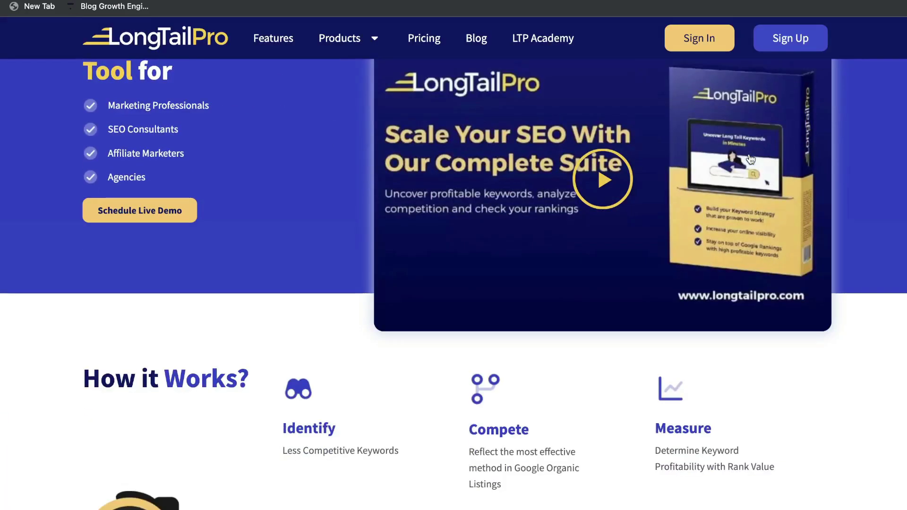
pyautogui.scroll(-3, 750, 159)
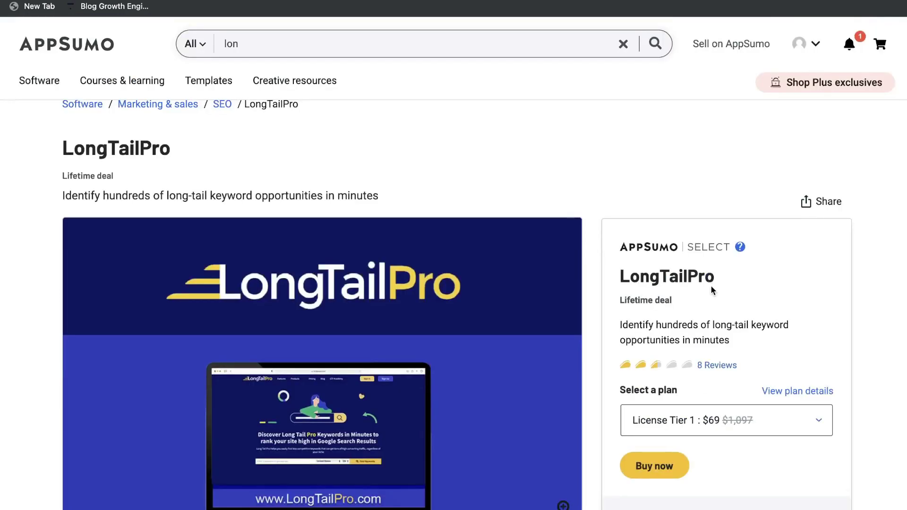
pyautogui.scroll(-1, 711, 288)
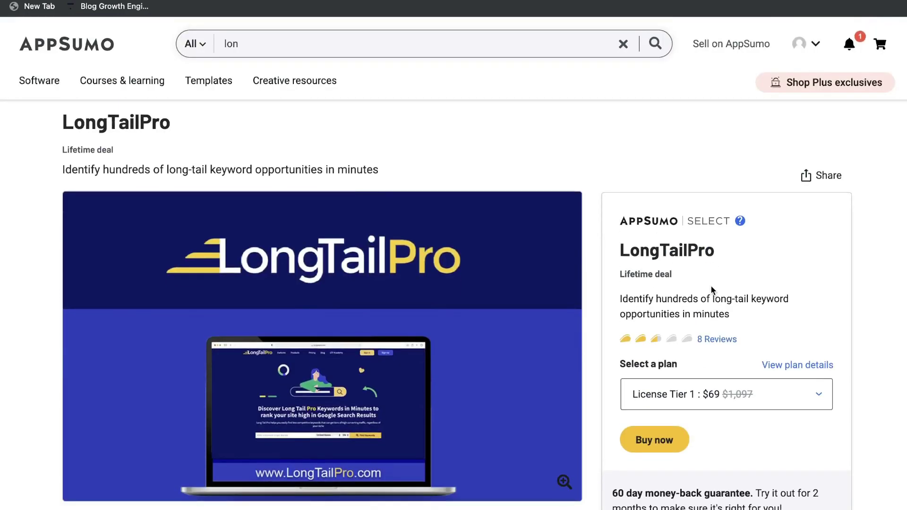
pyautogui.scroll(-1, 711, 287)
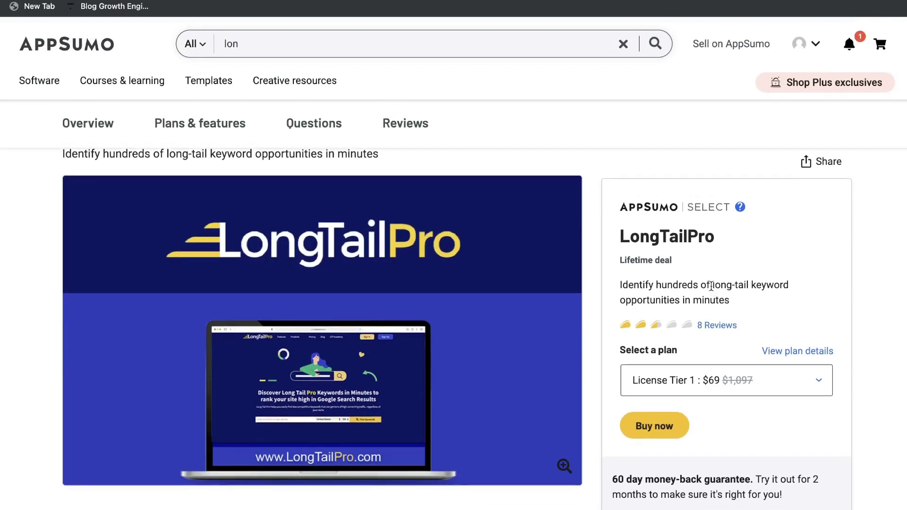
pyautogui.scroll(-1, 711, 286)
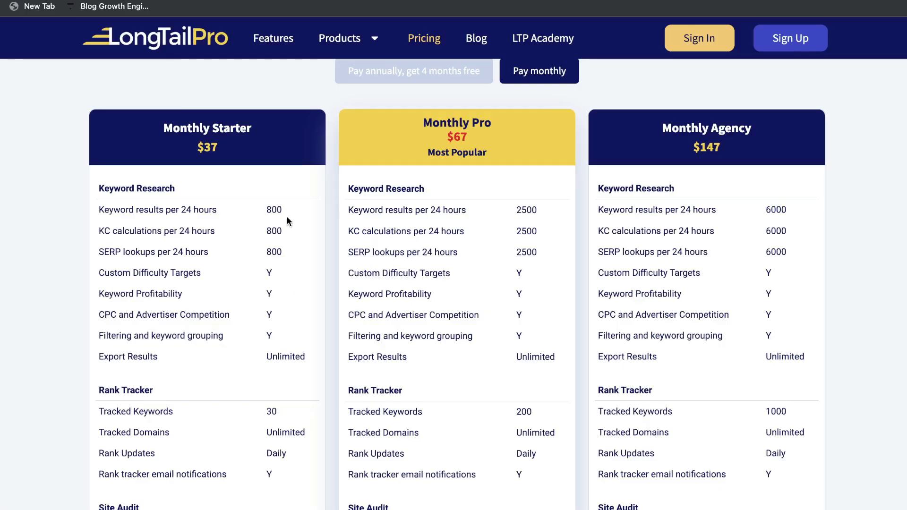
# Compare the monthly prices of the Starter, Pro and Agency plans on the LongTailPro pricing page.
pyautogui.moveTo(195, 147); pyautogui.dragTo(248, 147)
pyautogui.scroll(-1, 252, 197)
pyautogui.moveTo(445, 135); pyautogui.dragTo(467, 128)
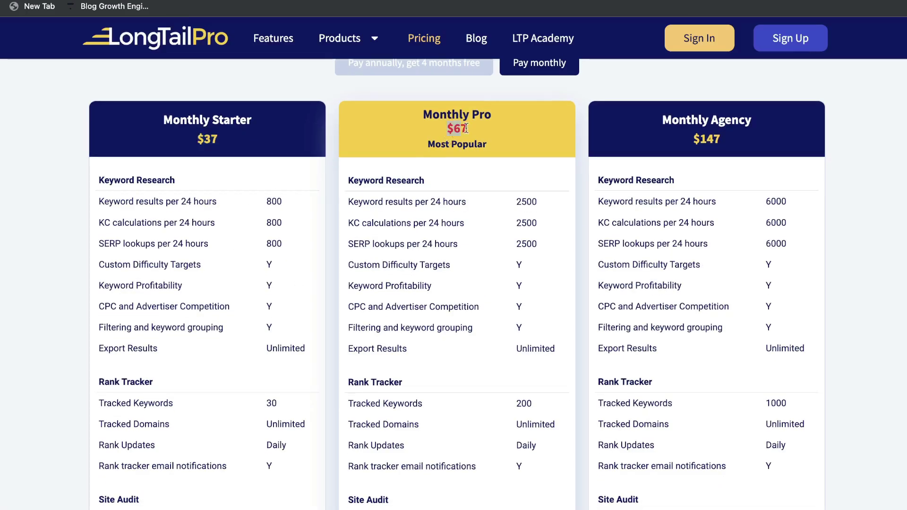
pyautogui.moveTo(679, 141); pyautogui.dragTo(707, 142)
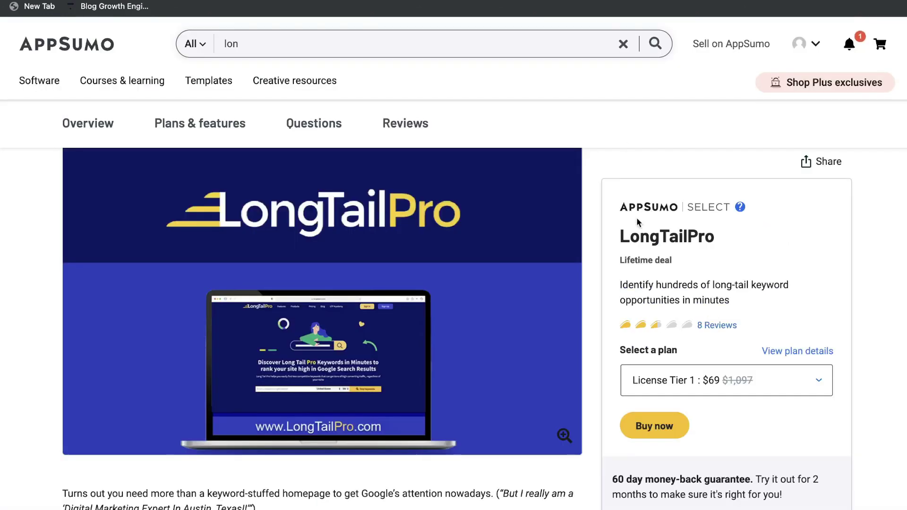
# Go to the license tiers on the AppSumo deal page and highlight Tier 1's price and monthly keyword lookup allowance.
pyautogui.scroll(-10, 651, 296)
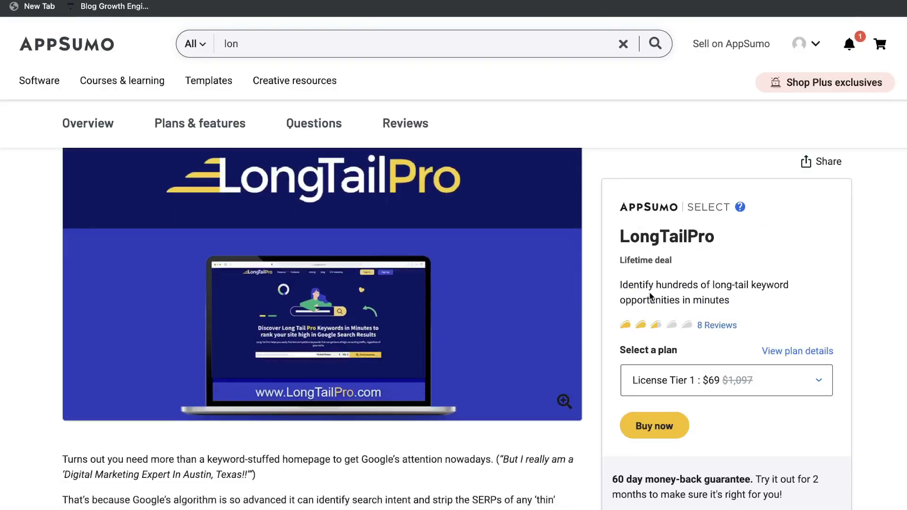
pyautogui.scroll(-20, 537, 340)
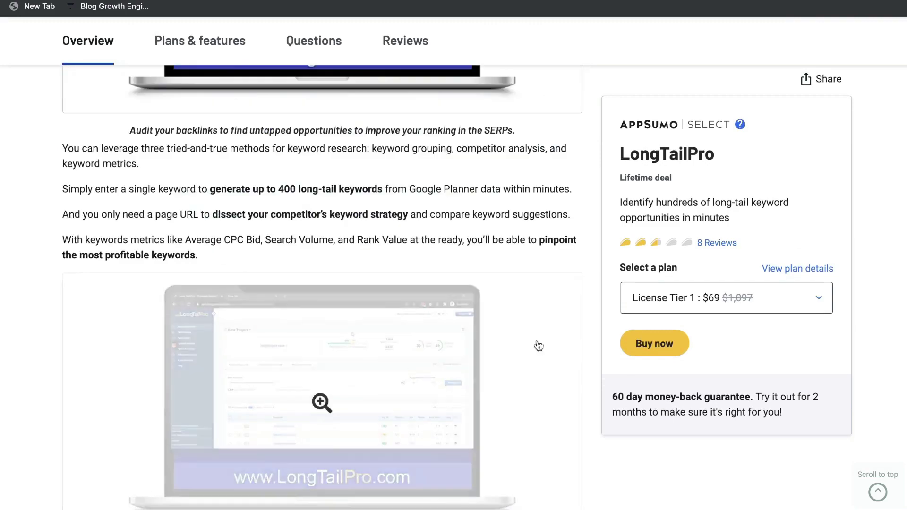
pyautogui.scroll(-20, 537, 342)
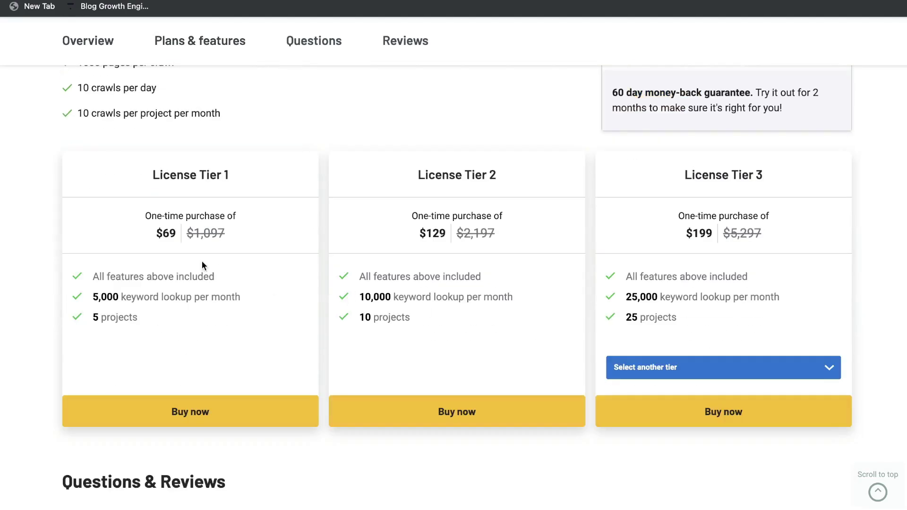
pyautogui.moveTo(154, 233); pyautogui.dragTo(178, 229)
pyautogui.moveTo(99, 298); pyautogui.dragTo(179, 299)
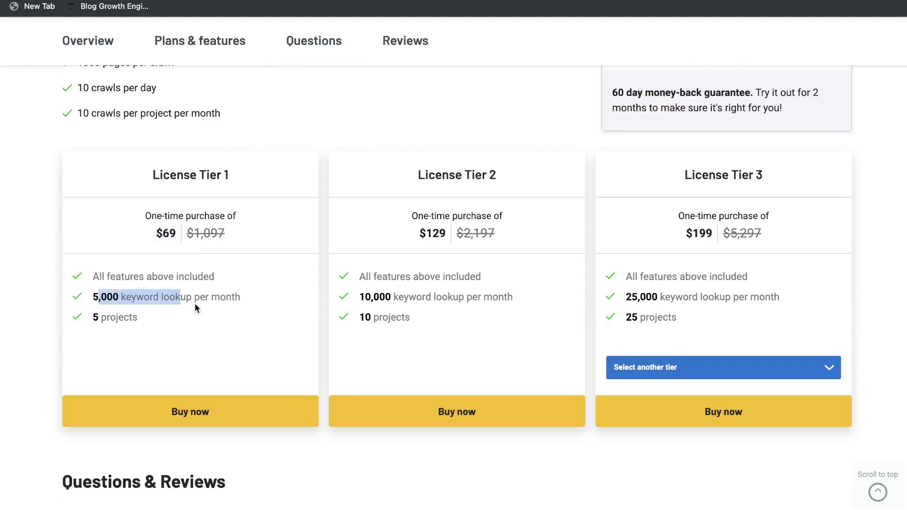
# Highlight the unlimited domains and keyword competitiveness score entries in the list of features included in all plans.
pyautogui.scroll(1, 195, 305)
pyautogui.scroll(6, 150, 359)
pyautogui.scroll(5, 148, 362)
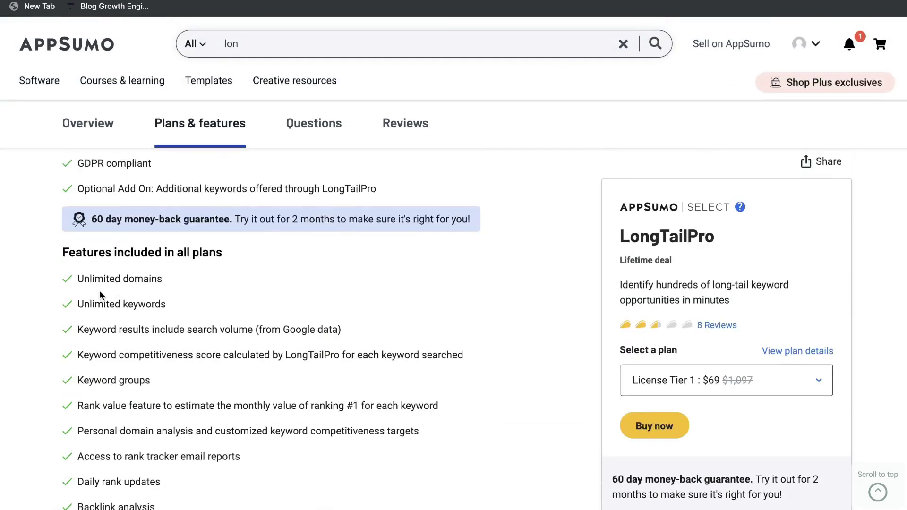
pyautogui.moveTo(78, 279); pyautogui.dragTo(175, 281)
pyautogui.scroll(-1, 120, 290)
pyautogui.scroll(-1, 119, 290)
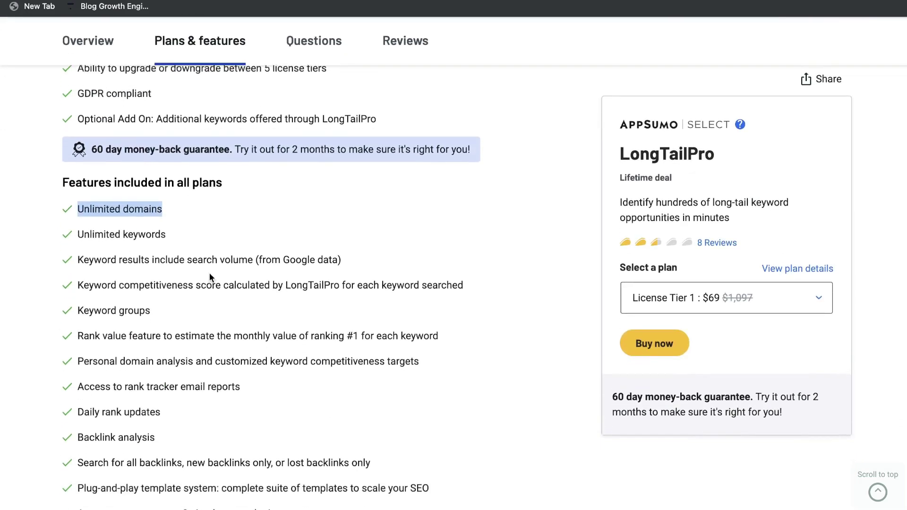
pyautogui.moveTo(78, 283); pyautogui.dragTo(138, 284)
pyautogui.scroll(-2, 166, 279)
pyautogui.scroll(1, 158, 269)
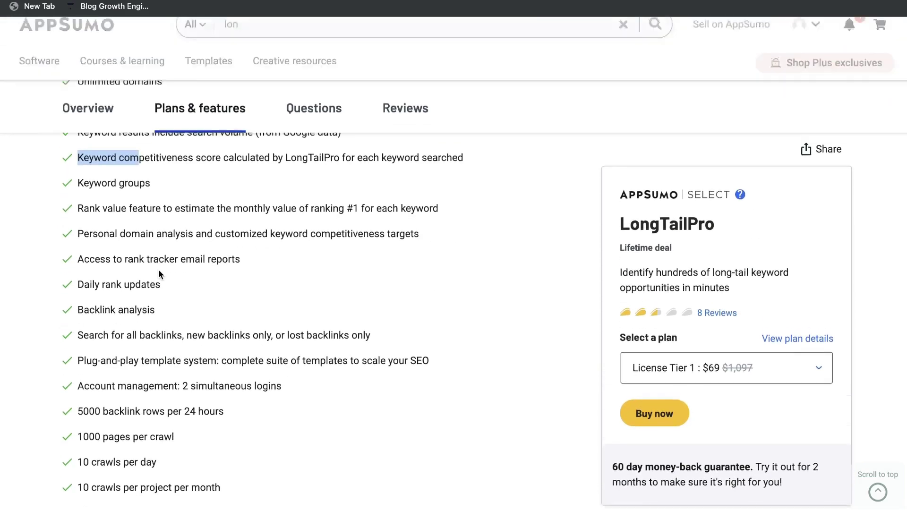
# Highlight the backlink analysis, daily rank updates and personal domain analysis entries in the feature list.
pyautogui.scroll(-1, 158, 269)
pyautogui.moveTo(90, 304); pyautogui.dragTo(194, 311)
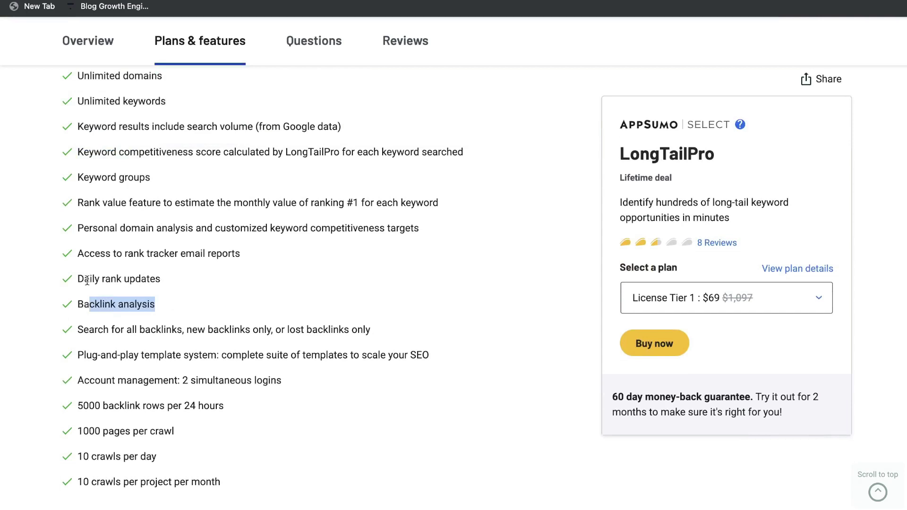
pyautogui.moveTo(80, 281); pyautogui.dragTo(186, 286)
pyautogui.click(85, 202)
pyautogui.scroll(-1, 85, 202)
pyautogui.moveTo(86, 202); pyautogui.dragTo(186, 202)
pyautogui.scroll(-1, 102, 355)
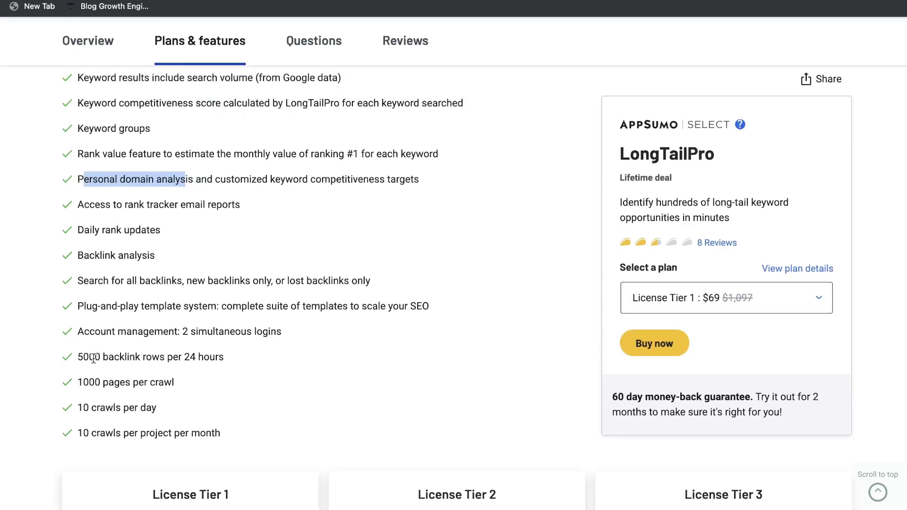
# Highlight the backlink rows per 24 hours and pages per crawl limits in the feature list.
pyautogui.moveTo(94, 355); pyautogui.dragTo(164, 357)
pyautogui.scroll(-1, 109, 359)
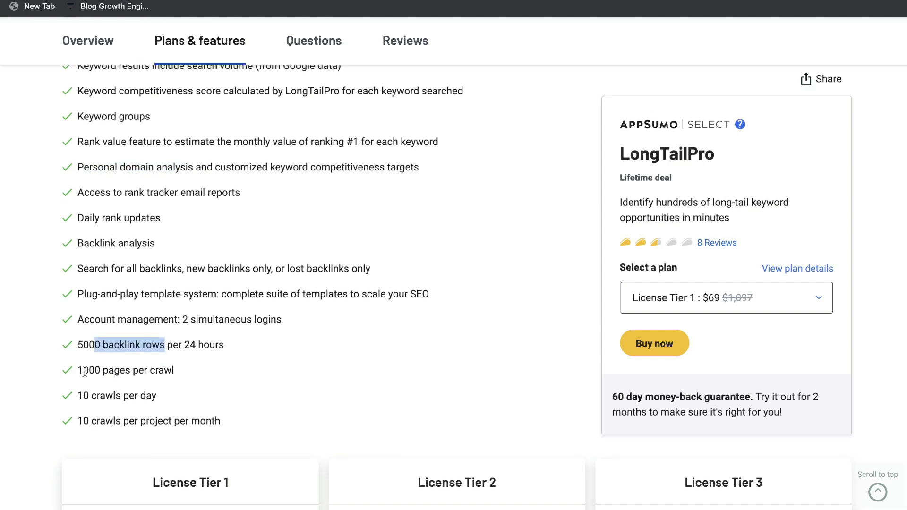
pyautogui.moveTo(83, 371); pyautogui.dragTo(125, 372)
pyautogui.scroll(-1, 154, 394)
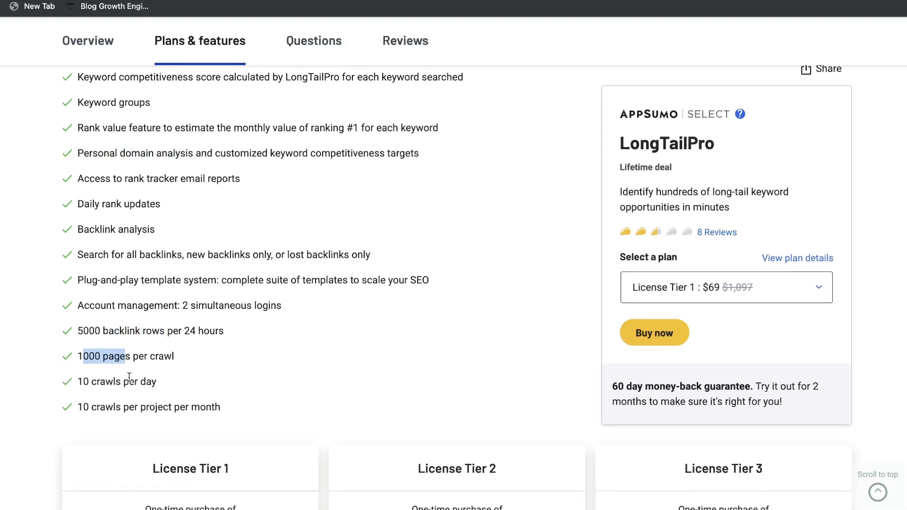
# Return to the license tier cards and highlight License Tier 2's price, keyword lookup allowance and project allowance.
pyautogui.scroll(-2, 157, 388)
pyautogui.scroll(-1, 265, 350)
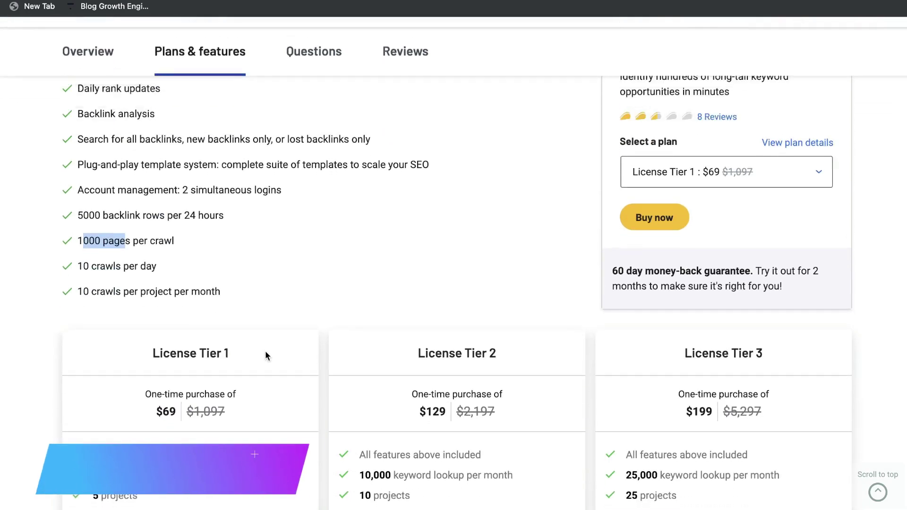
pyautogui.scroll(-1, 265, 350)
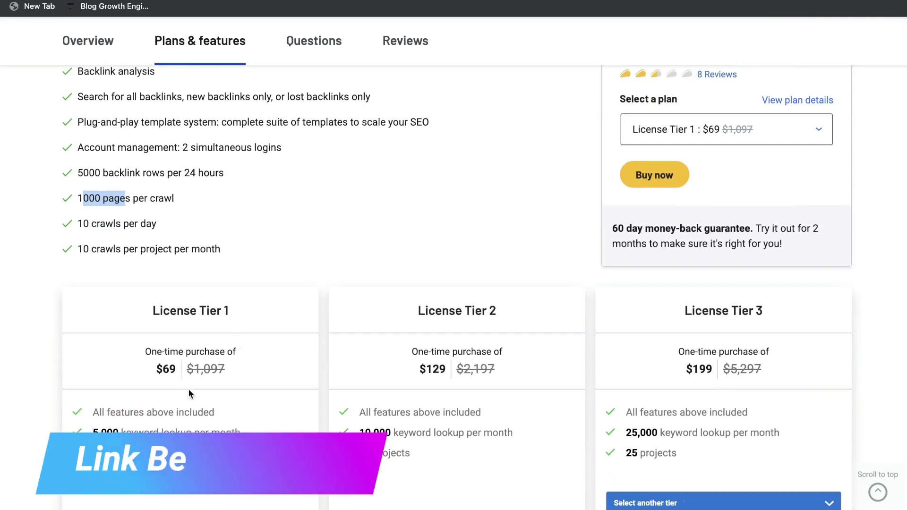
pyautogui.scroll(-1, 193, 386)
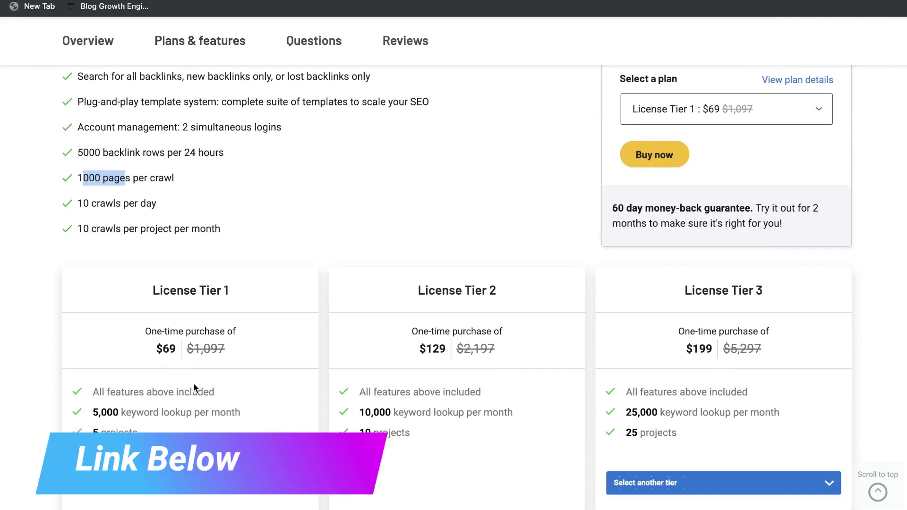
pyautogui.scroll(-1, 193, 387)
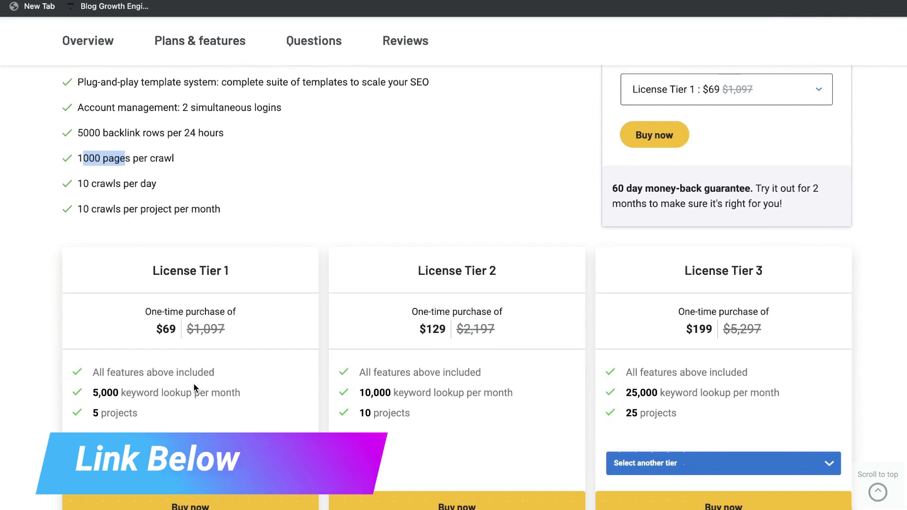
pyautogui.scroll(-1, 290, 344)
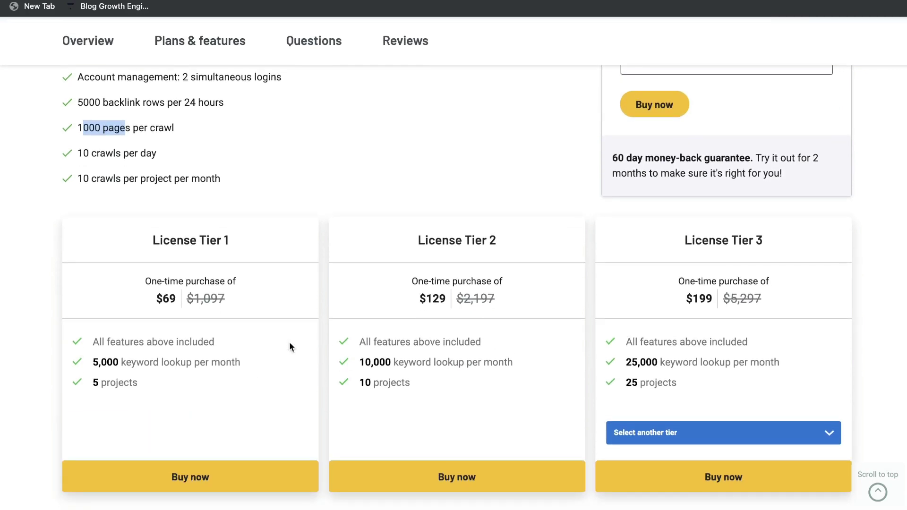
pyautogui.click(406, 287)
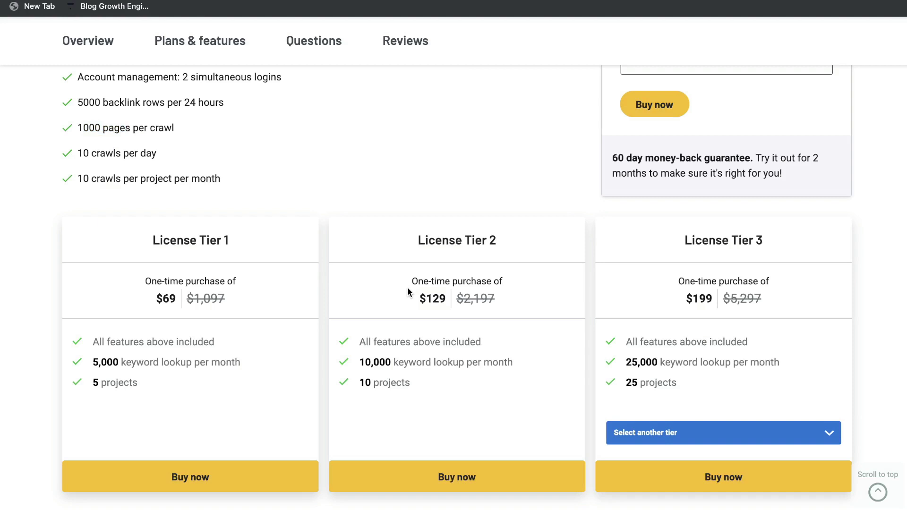
pyautogui.moveTo(407, 287); pyautogui.dragTo(450, 291)
pyautogui.moveTo(359, 362); pyautogui.dragTo(450, 362)
pyautogui.moveTo(365, 384); pyautogui.dragTo(410, 383)
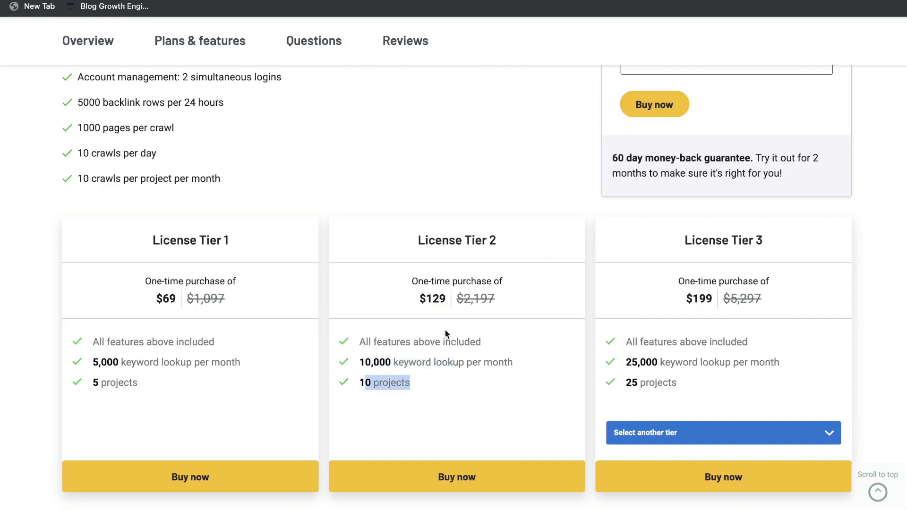
# Switch the third plan card from License Tier 3 to License Tier 5.
pyautogui.click(670, 433)
pyautogui.scroll(-1, 666, 468)
pyautogui.click(660, 474)
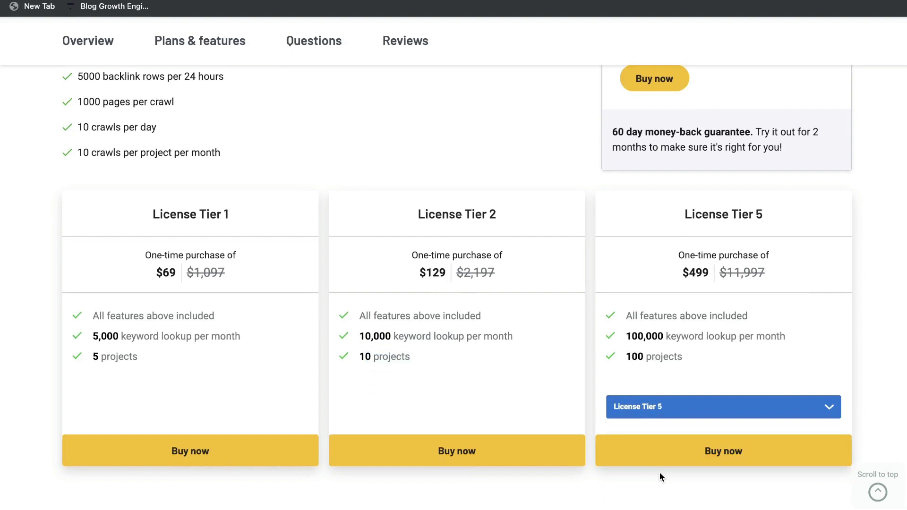
# Highlight License Tier 5's keyword lookup allowance, project allowance and one-time price.
pyautogui.moveTo(631, 336); pyautogui.dragTo(689, 336)
pyautogui.moveTo(625, 356); pyautogui.dragTo(710, 355)
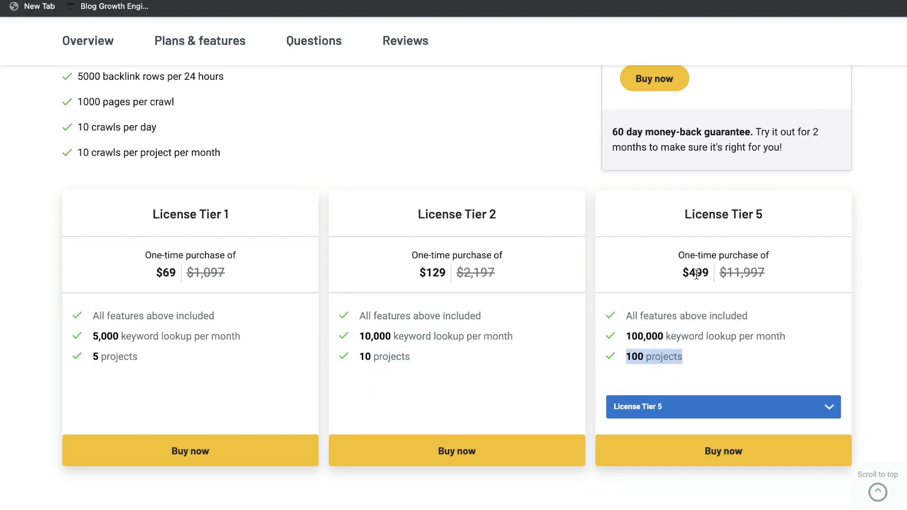
pyautogui.click(681, 277)
pyautogui.moveTo(681, 276); pyautogui.dragTo(708, 273)
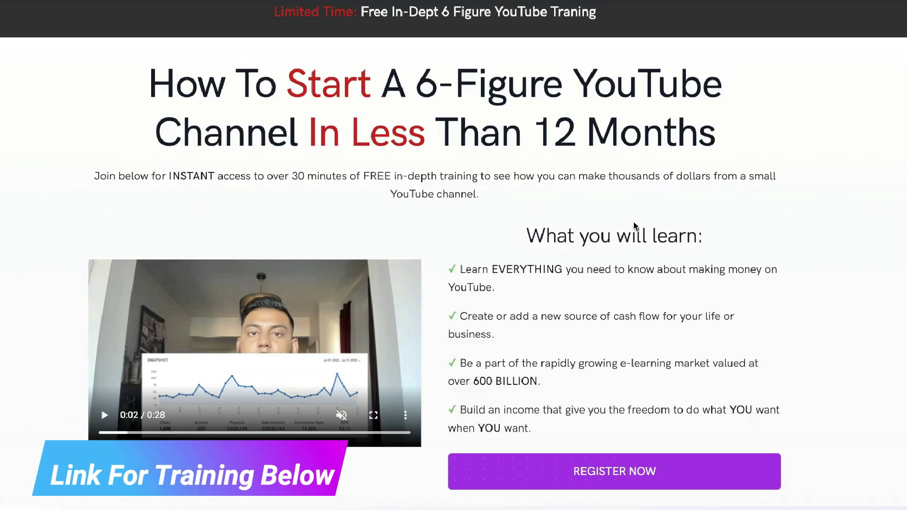
pyautogui.scroll(-1, 633, 223)
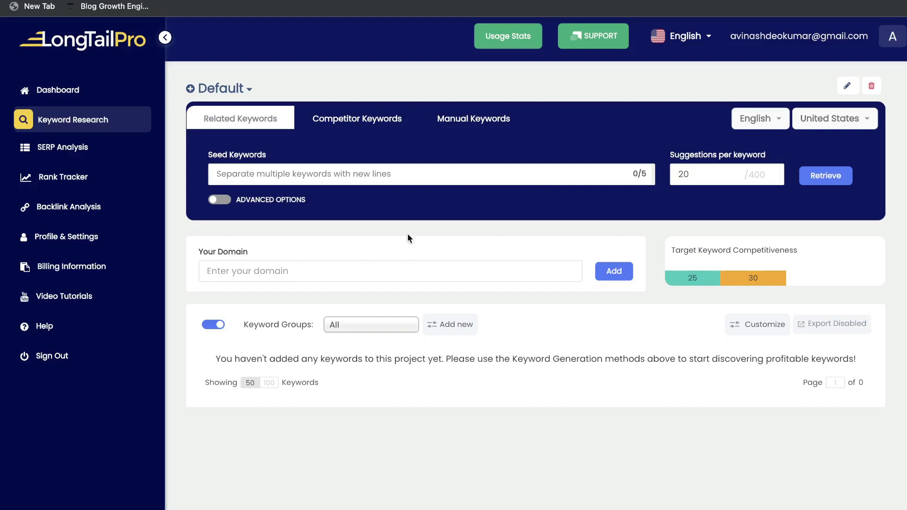
# Look at the seed keyword entry in Keyword Research, and view the SERP Analysis page with its keyword entry.
pyautogui.click(314, 175)
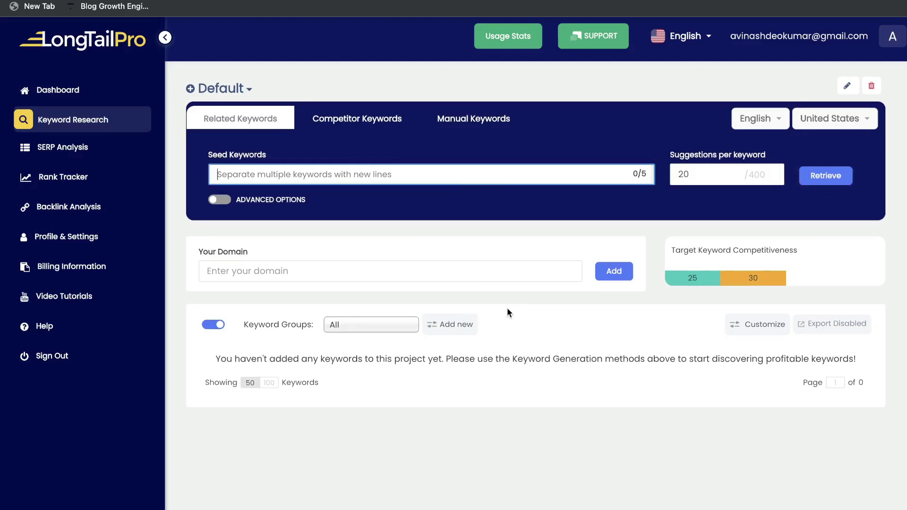
pyautogui.click(75, 150)
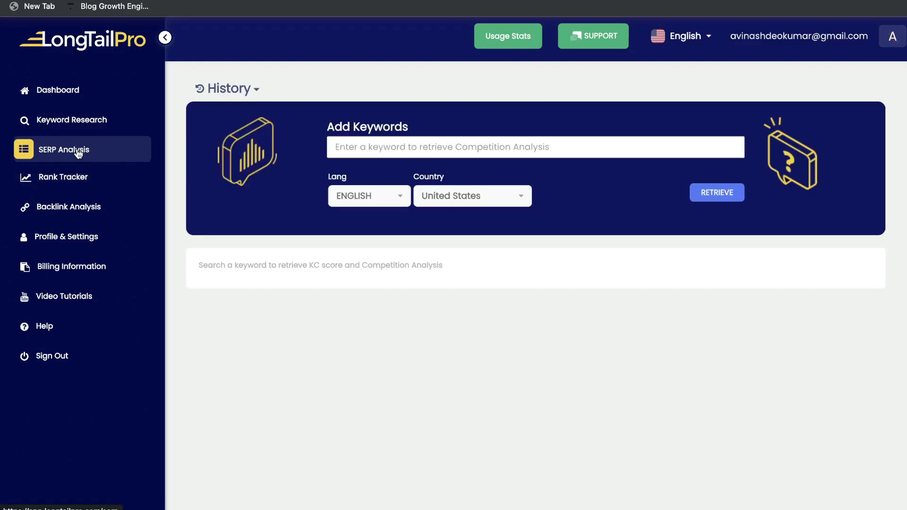
pyautogui.click(375, 151)
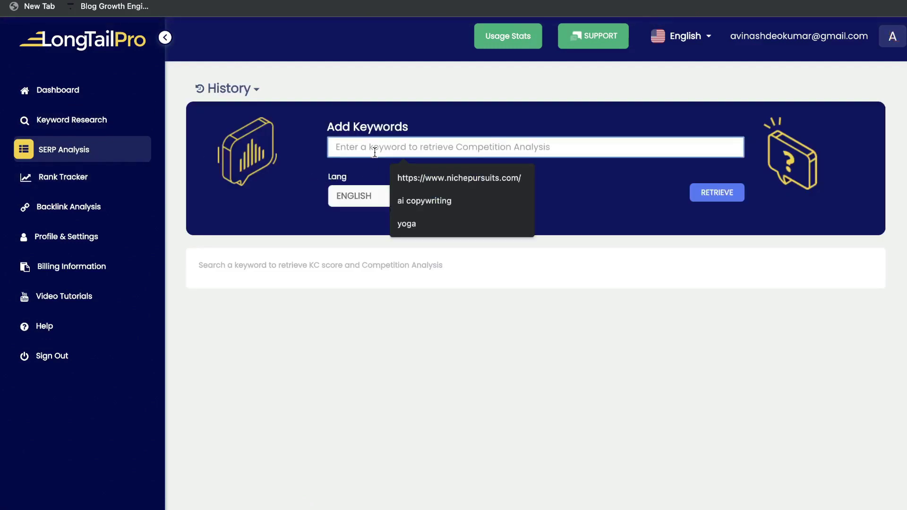
pyautogui.click(383, 327)
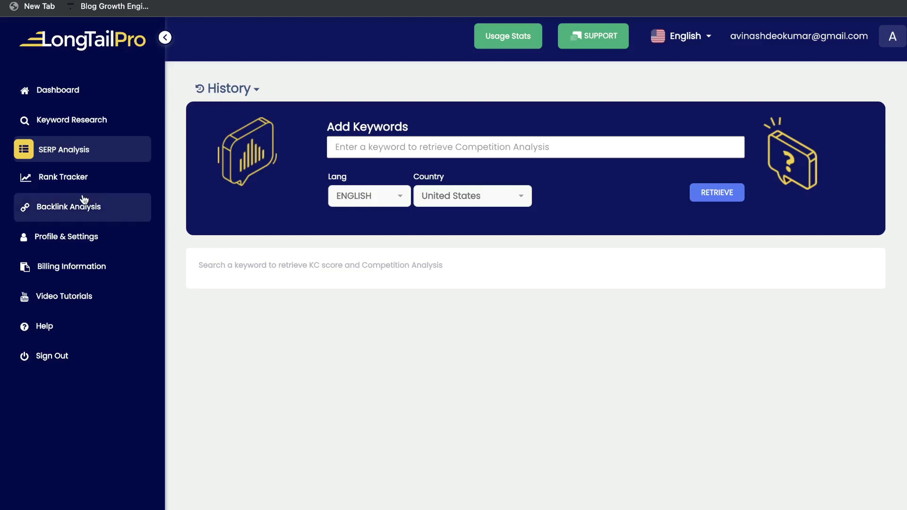
# Open the Rank Tracker, dismiss the two support messages and look over the project rankings and tracking table.
pyautogui.click(73, 180)
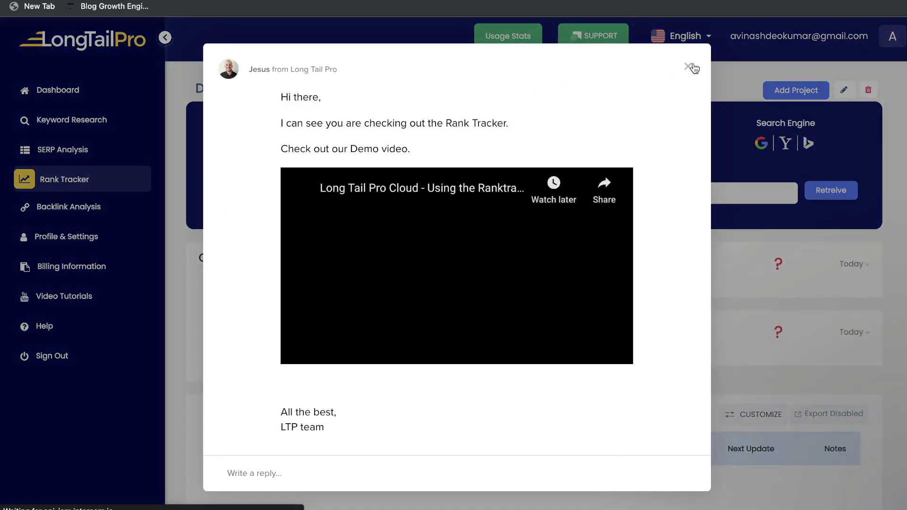
pyautogui.click(690, 66)
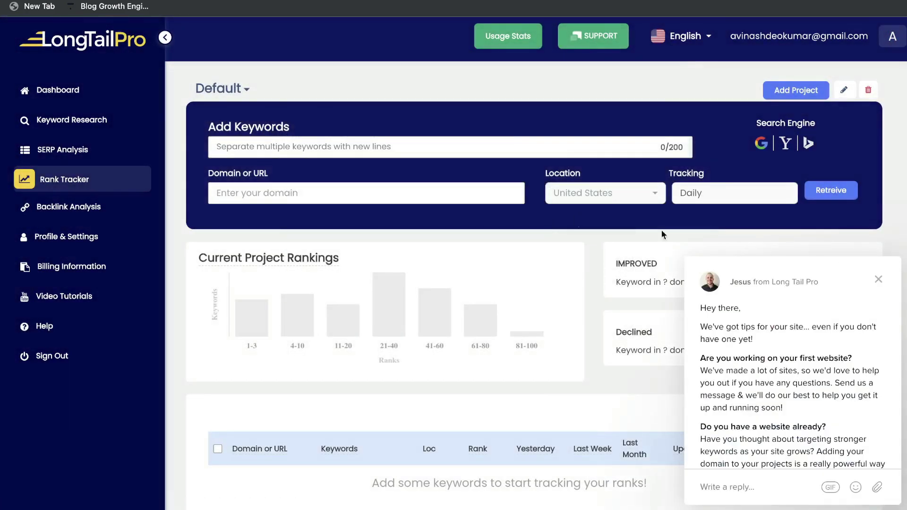
pyautogui.click(878, 280)
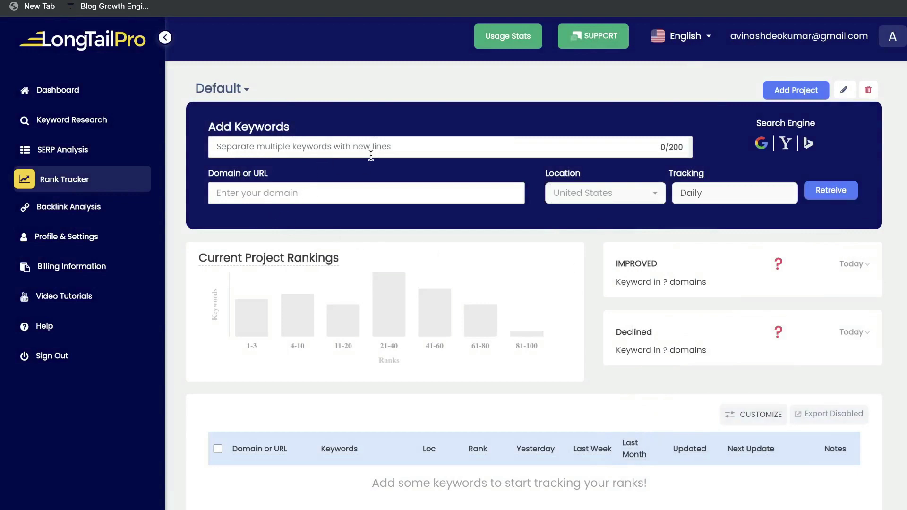
pyautogui.scroll(-1, 412, 217)
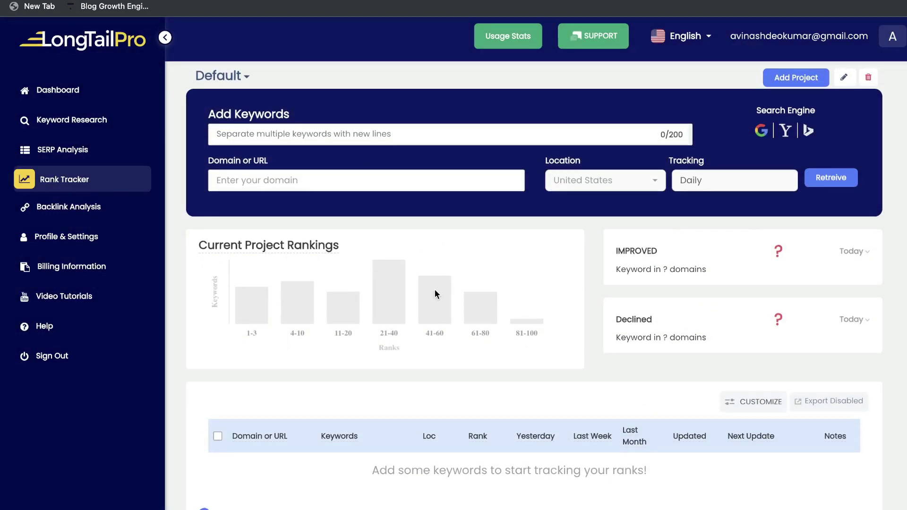
pyautogui.scroll(-2, 434, 294)
# View the Backlink Analysis page and the Profile & Settings page.
pyautogui.click(102, 218)
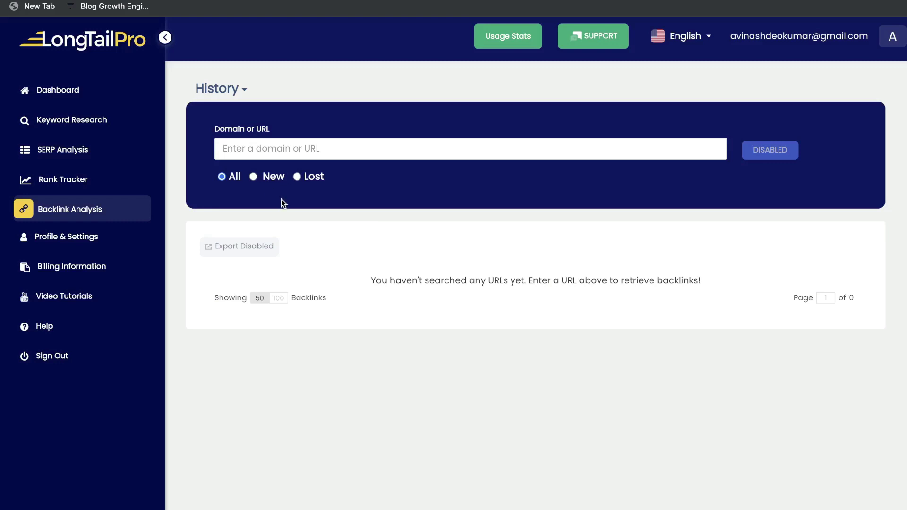
pyautogui.click(87, 239)
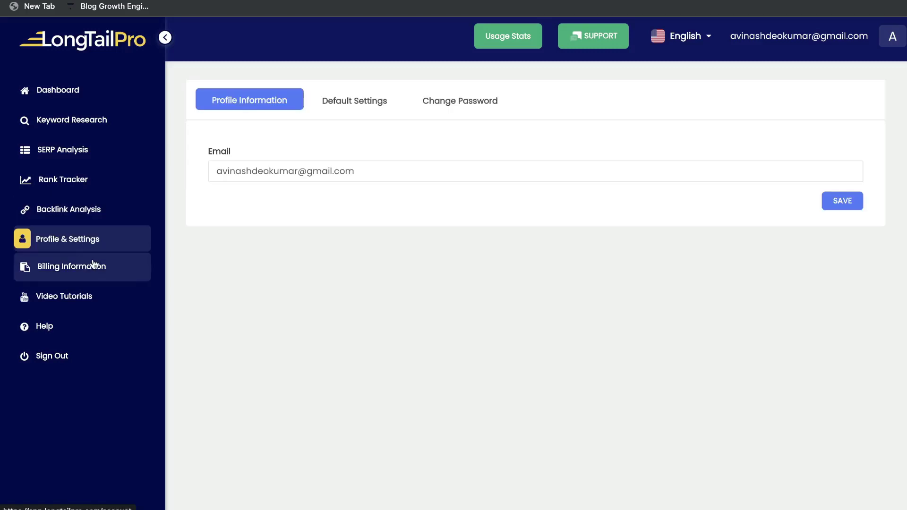
# Open the Video Tutorials and look through the Long Tail Bootcamp lesson list.
pyautogui.click(76, 296)
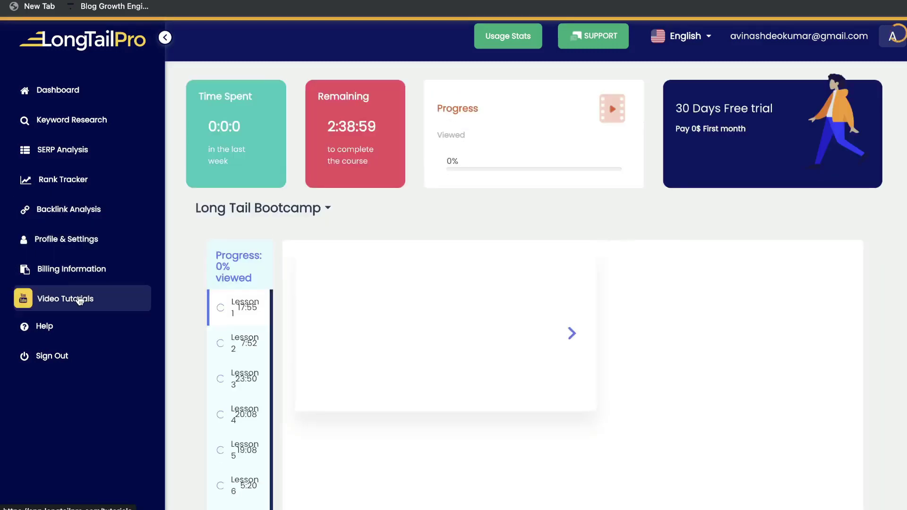
pyautogui.scroll(-1, 472, 283)
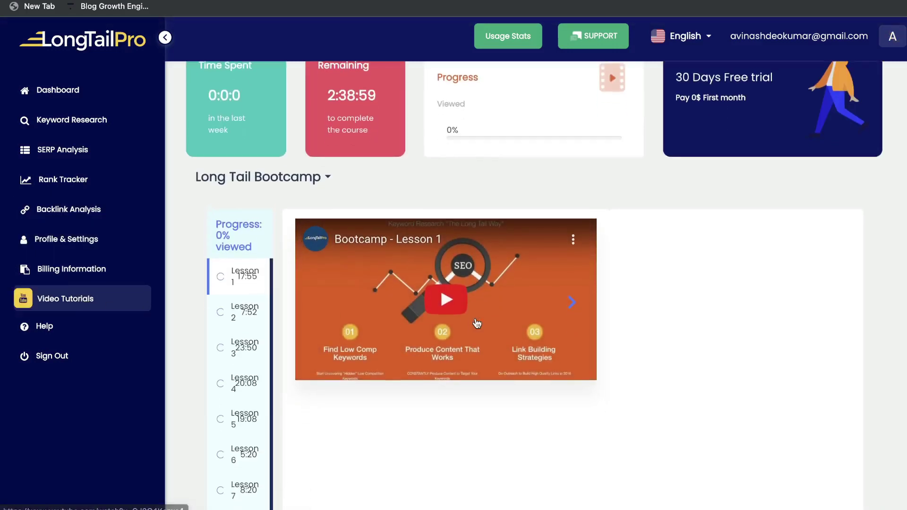
pyautogui.scroll(-1, 621, 269)
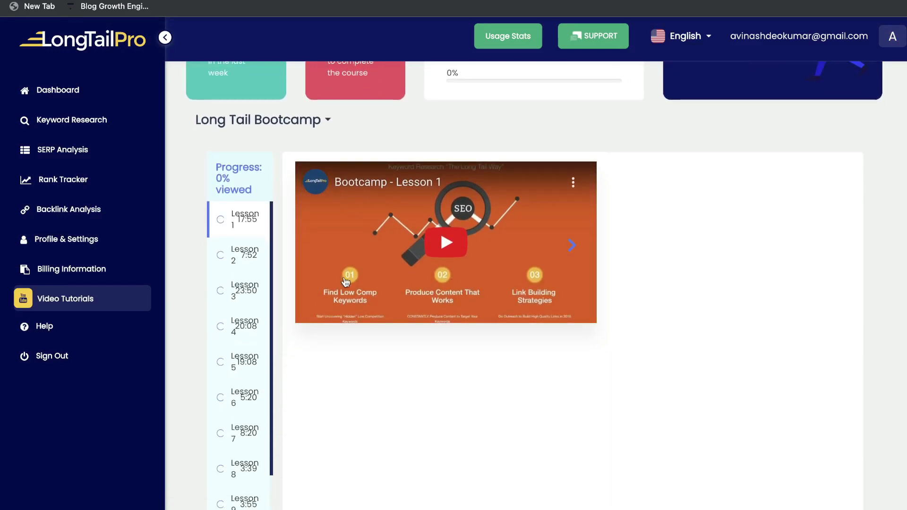
pyautogui.scroll(-1, 278, 278)
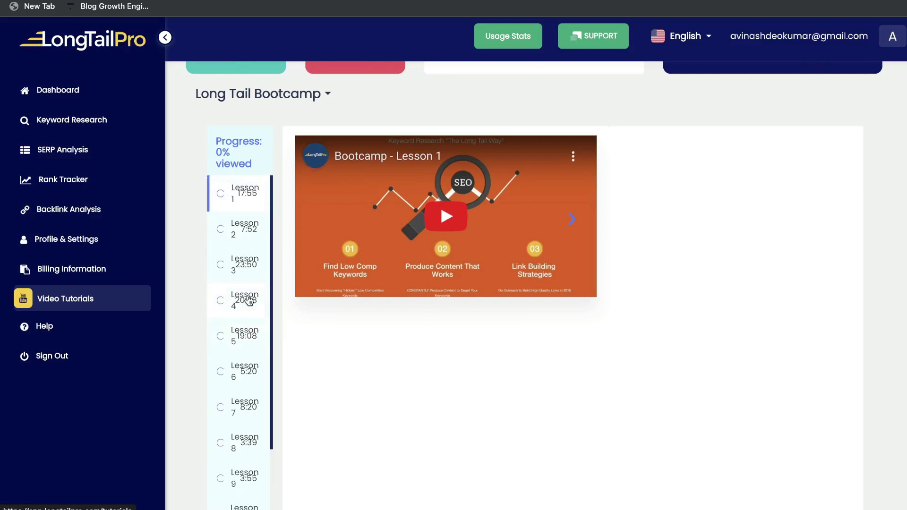
pyautogui.scroll(2, 281, 307)
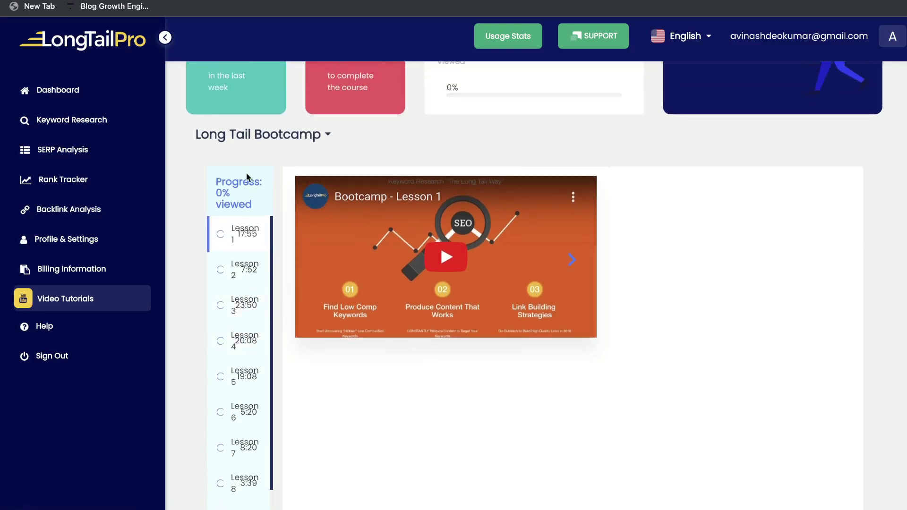
pyautogui.scroll(-1, 250, 229)
pyautogui.scroll(3, 250, 228)
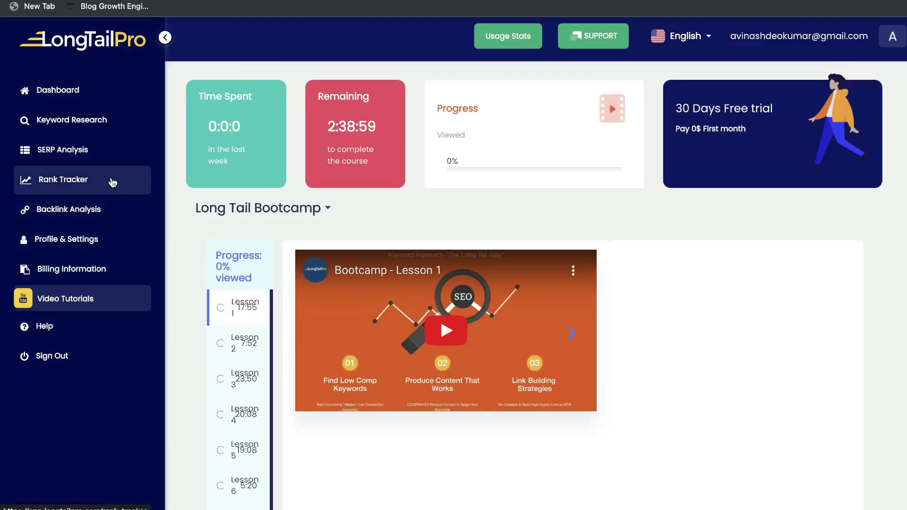
# Retrieve related keywords in Keyword Research for the seed keyword "green tea" with 35 suggestions per keyword.
pyautogui.click(142, 122)
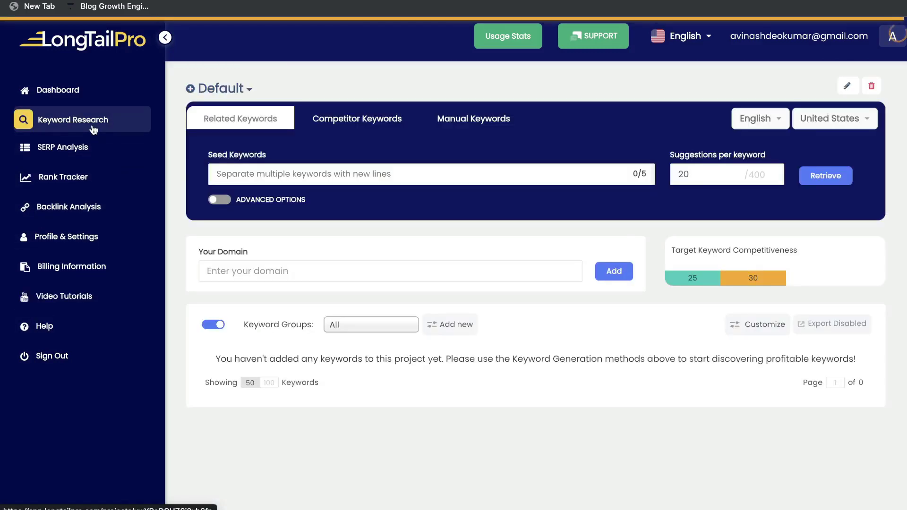
pyautogui.click(322, 175)
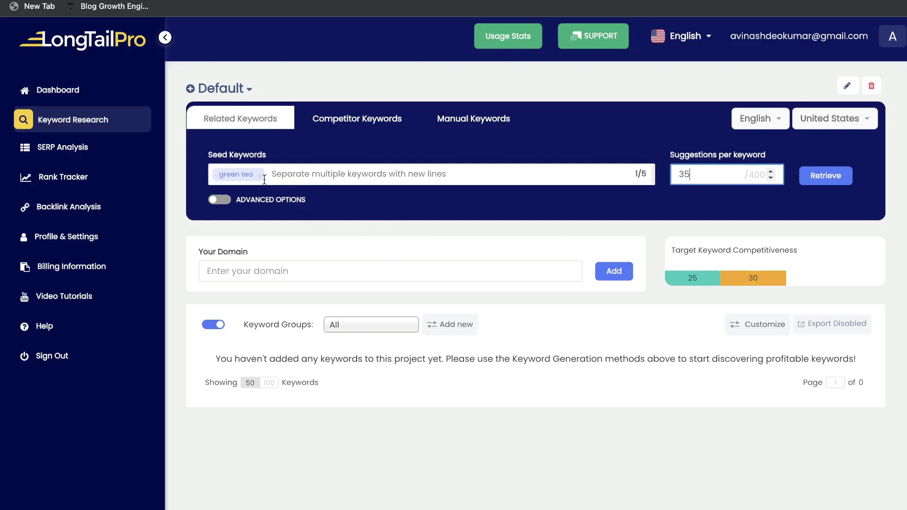
pyautogui.click(276, 269)
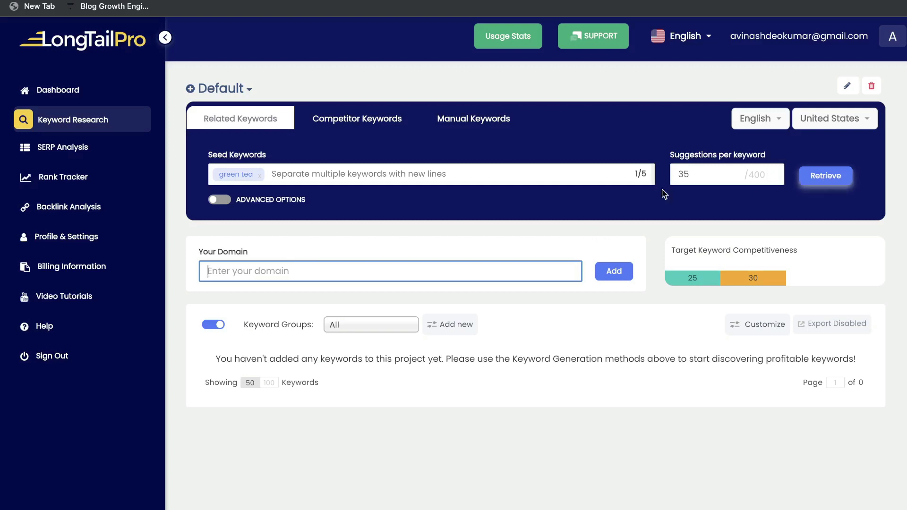
pyautogui.click(816, 180)
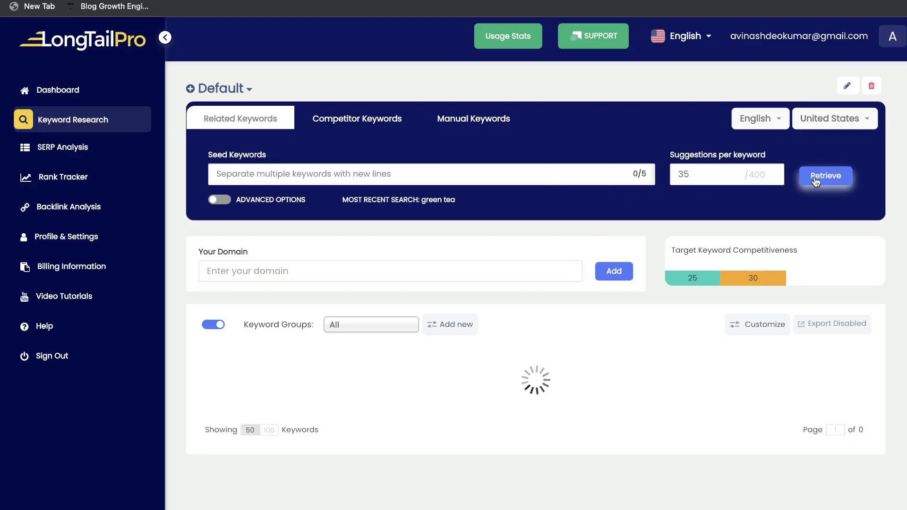
# Review the keyword results table and read the explanations of the Avg. KC, Volume, Bid, Words and Rank Value columns.
pyautogui.scroll(-2, 544, 260)
pyautogui.scroll(-1, 544, 259)
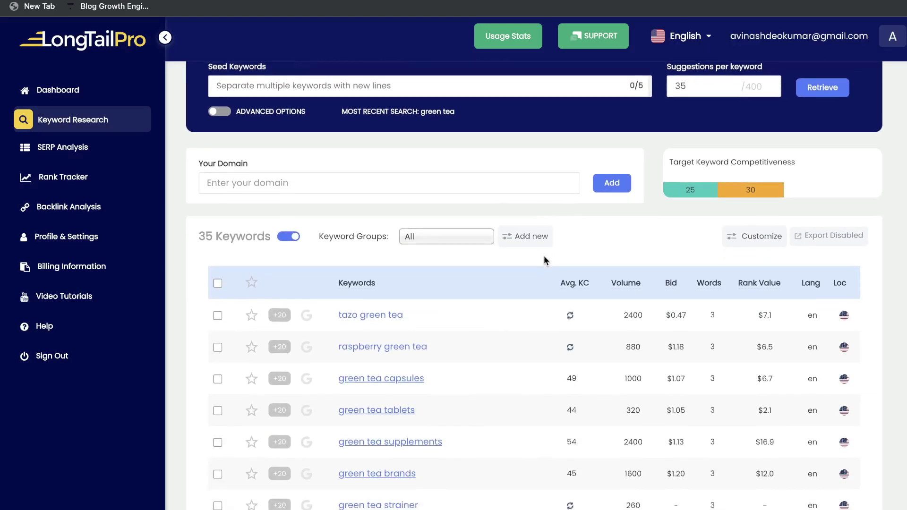
pyautogui.scroll(-1, 547, 259)
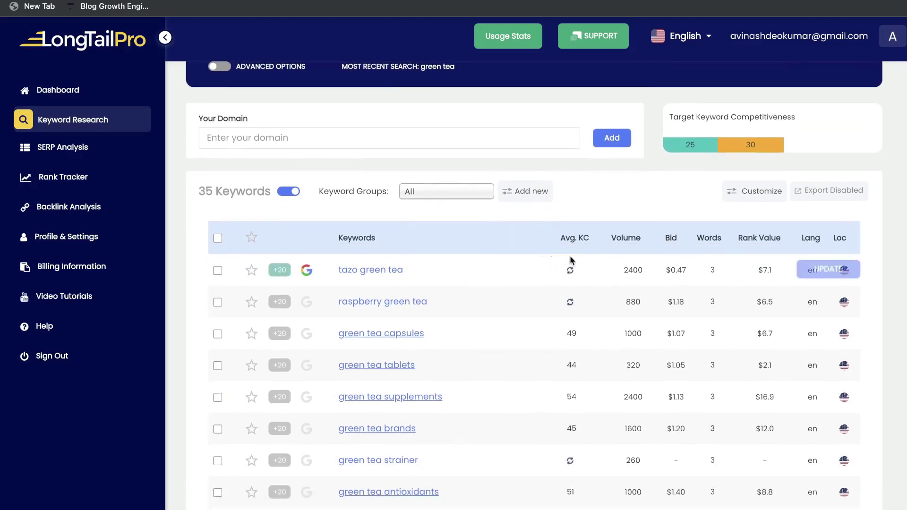
pyautogui.scroll(1, 570, 255)
pyautogui.moveTo(575, 279)
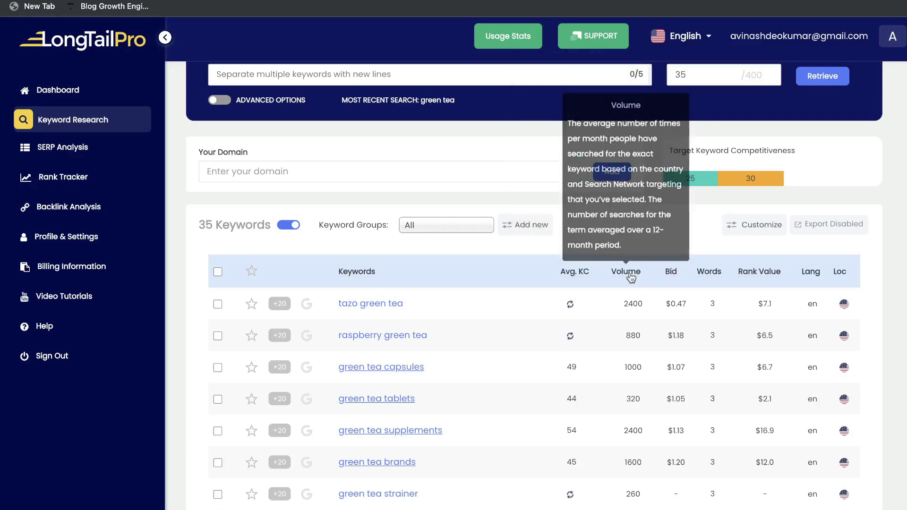
pyautogui.moveTo(671, 279)
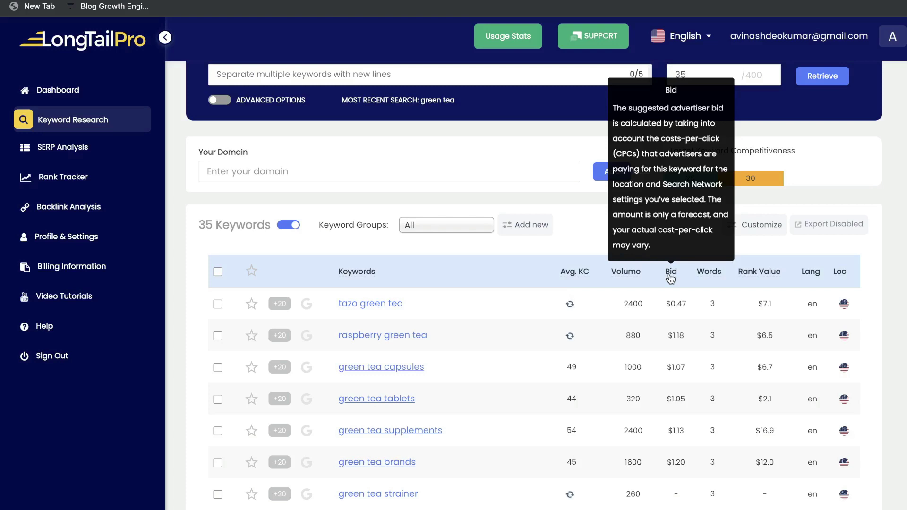
pyautogui.moveTo(708, 279)
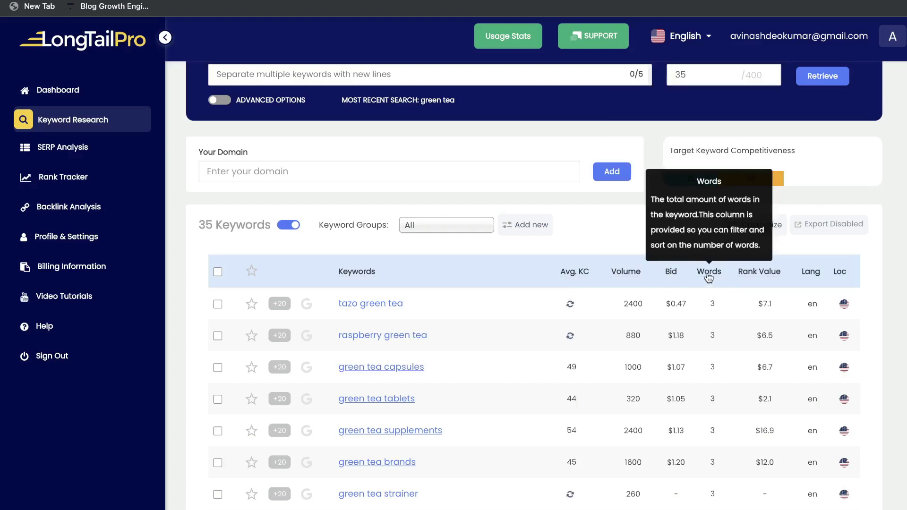
pyautogui.moveTo(756, 275)
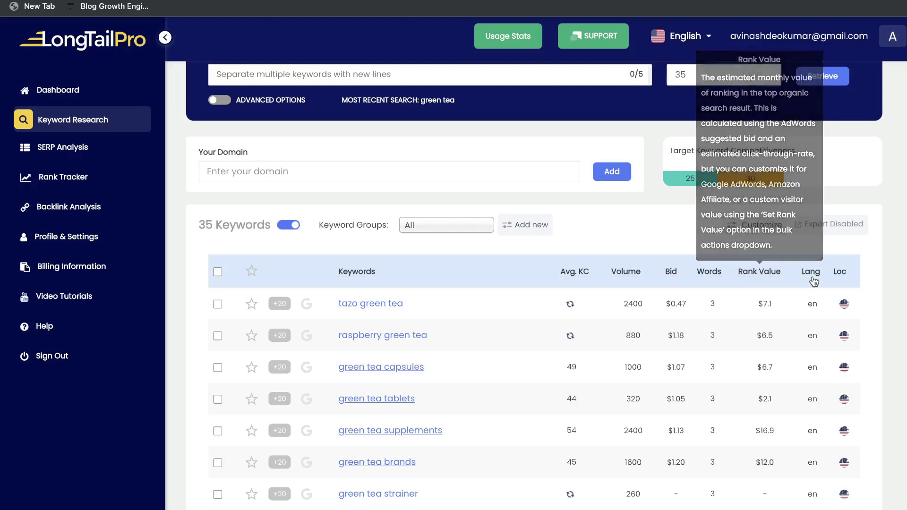
# Look through the retrieved green tea keywords and compare their competitiveness scores and search volumes.
pyautogui.scroll(1, 486, 235)
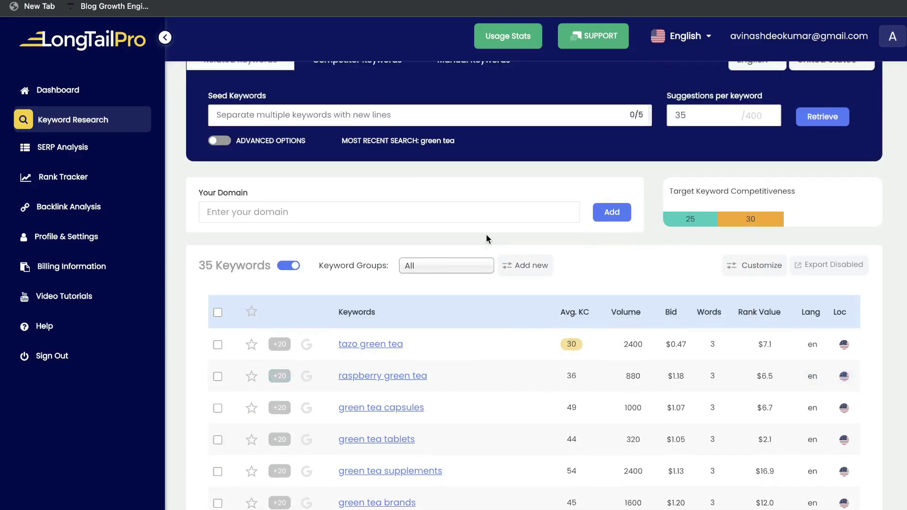
pyautogui.scroll(-1, 488, 239)
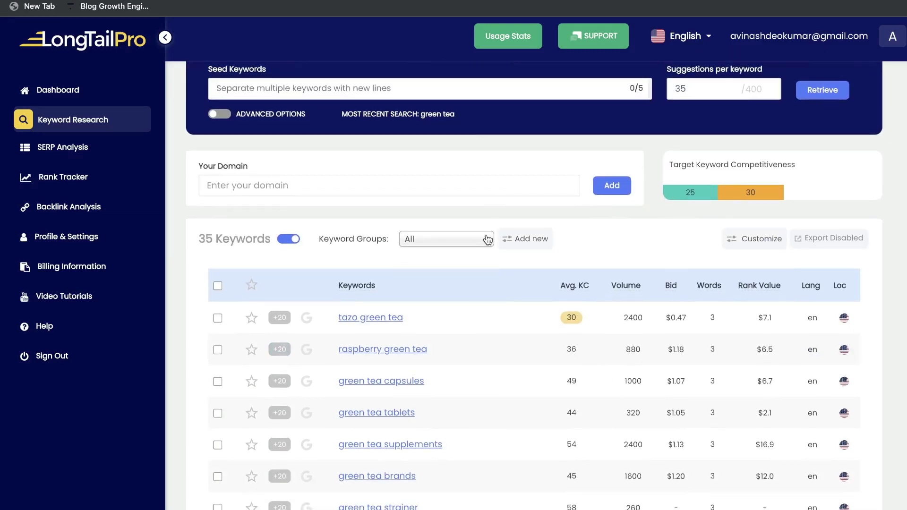
pyautogui.scroll(-3, 488, 239)
pyautogui.scroll(-1, 459, 220)
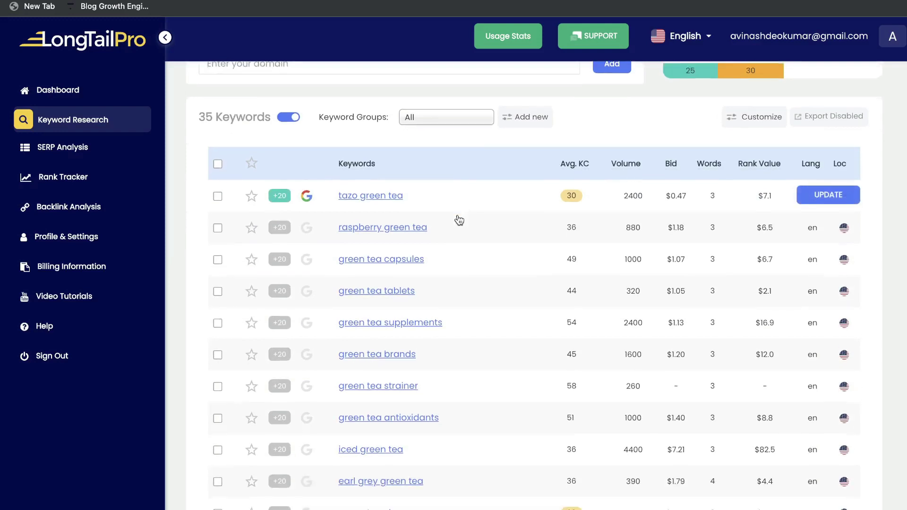
pyautogui.scroll(-1, 459, 220)
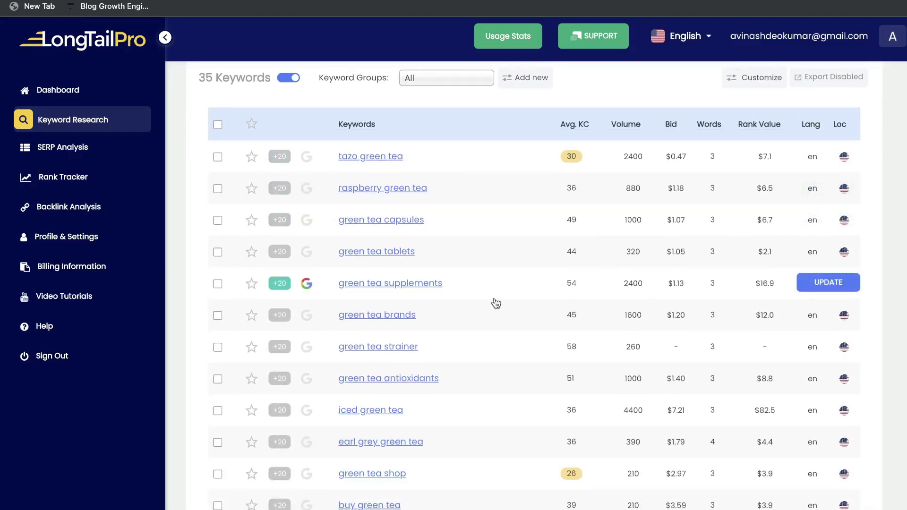
pyautogui.scroll(5, 305, 263)
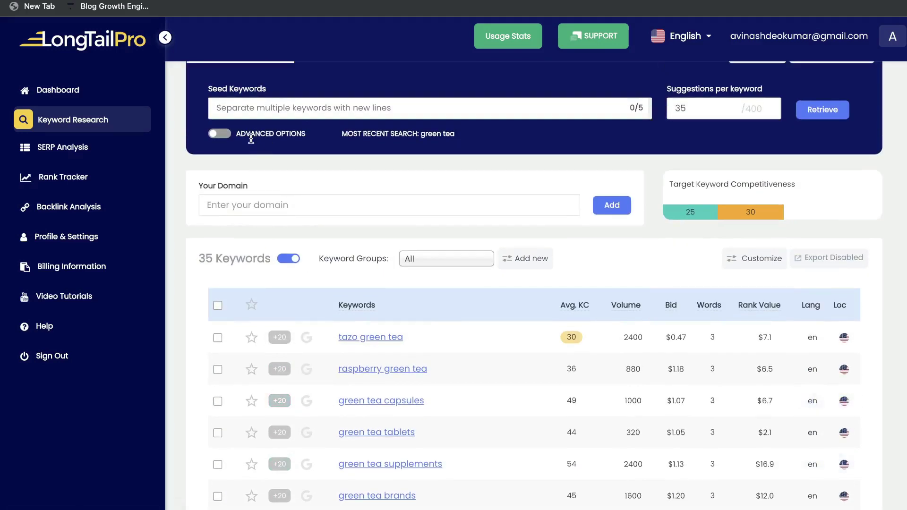
# Enable the advanced options for related keywords and set the minimum monthly searches to 500.
pyautogui.click(219, 134)
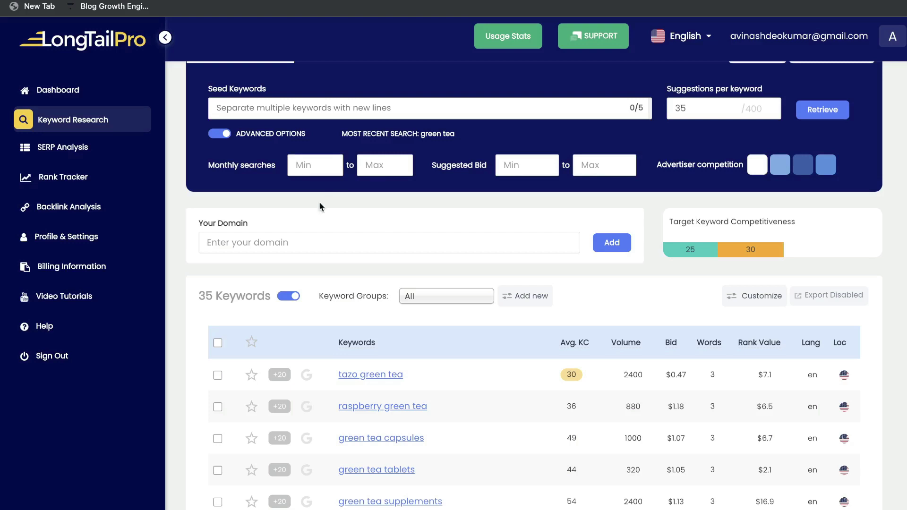
pyautogui.click(306, 171)
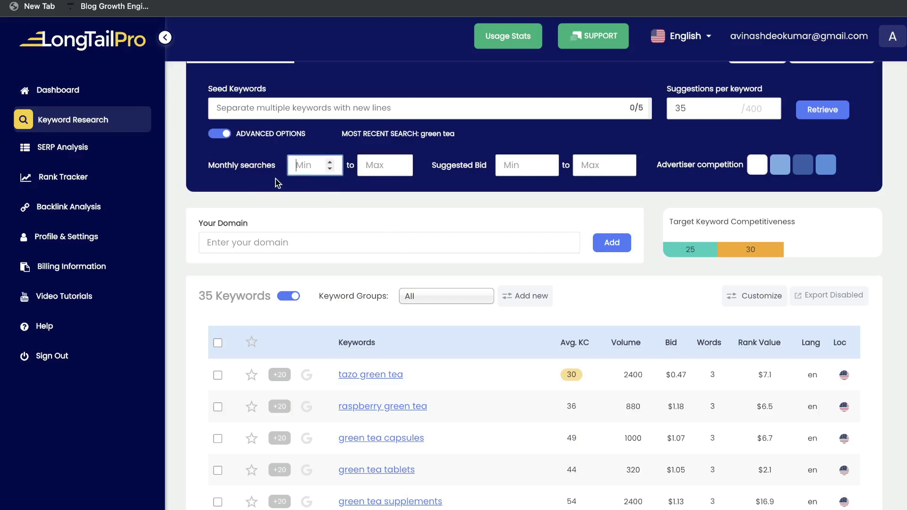
pyautogui.write('500')
pyautogui.scroll(2, 517, 226)
pyautogui.click(516, 227)
pyautogui.scroll(-1, 517, 232)
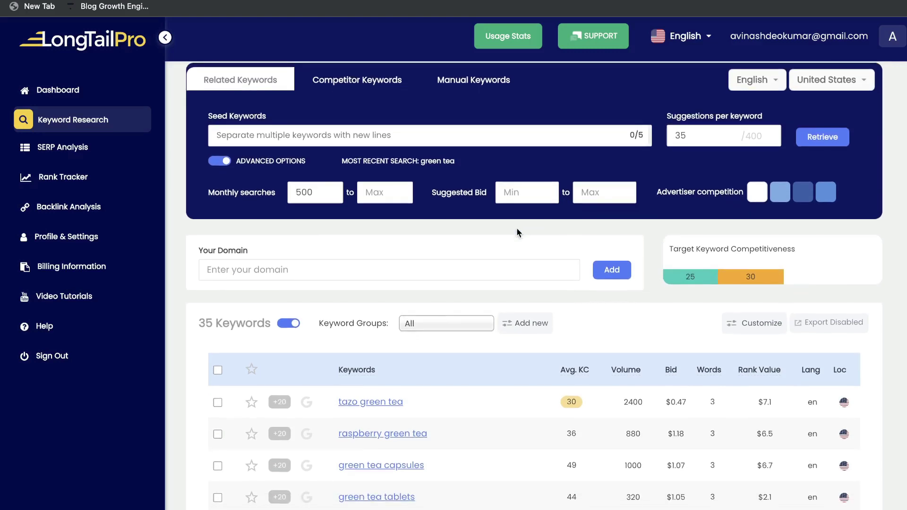
# Open the new keyword group filters and look over the include/exclude, column, filter and value options.
pyautogui.scroll(-3, 518, 222)
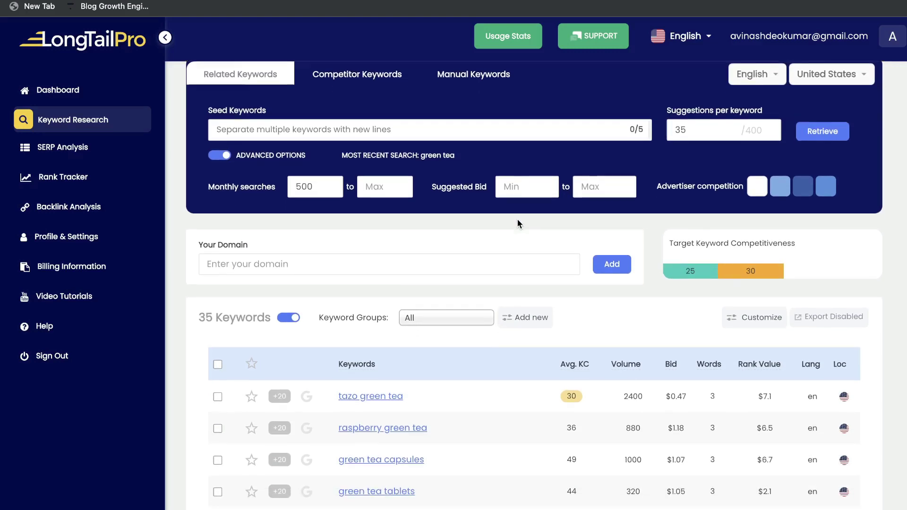
pyautogui.click(513, 245)
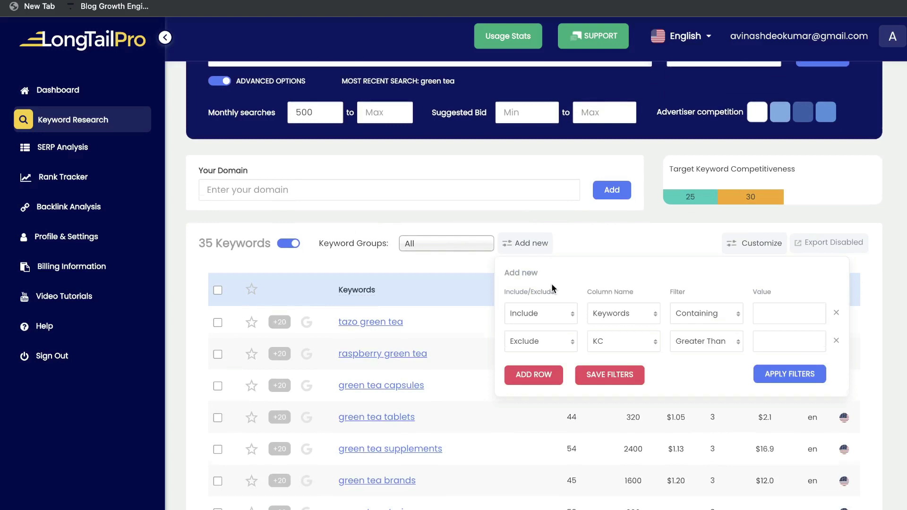
pyautogui.scroll(-1, 551, 286)
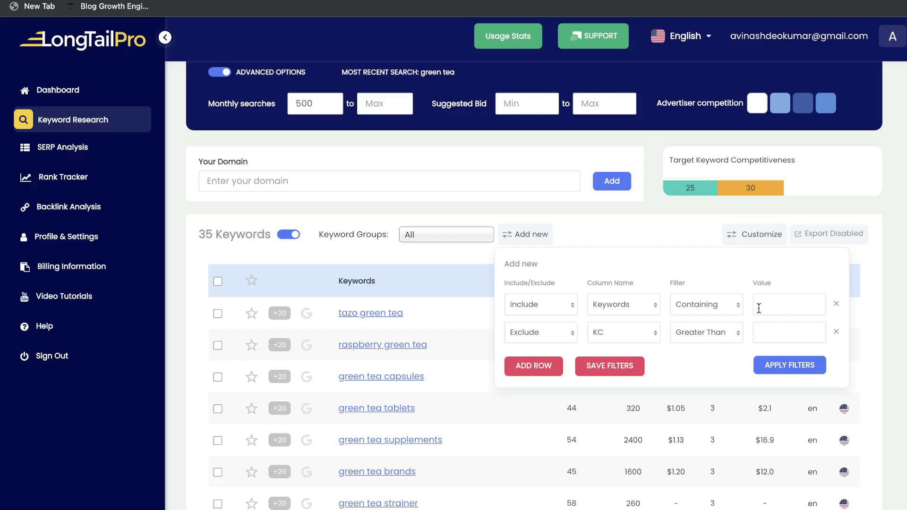
# Customize the keyword results table to hide the Bid column and save the column selection.
pyautogui.click(744, 235)
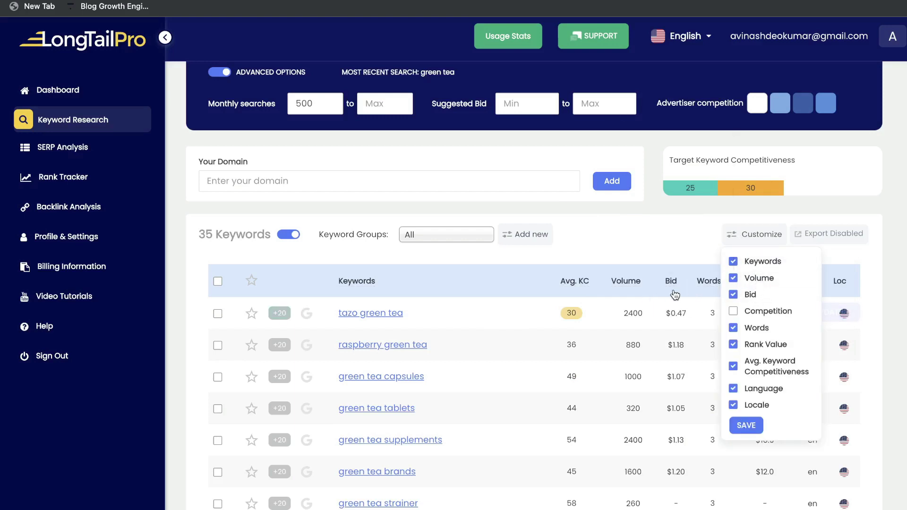
pyautogui.click(733, 295)
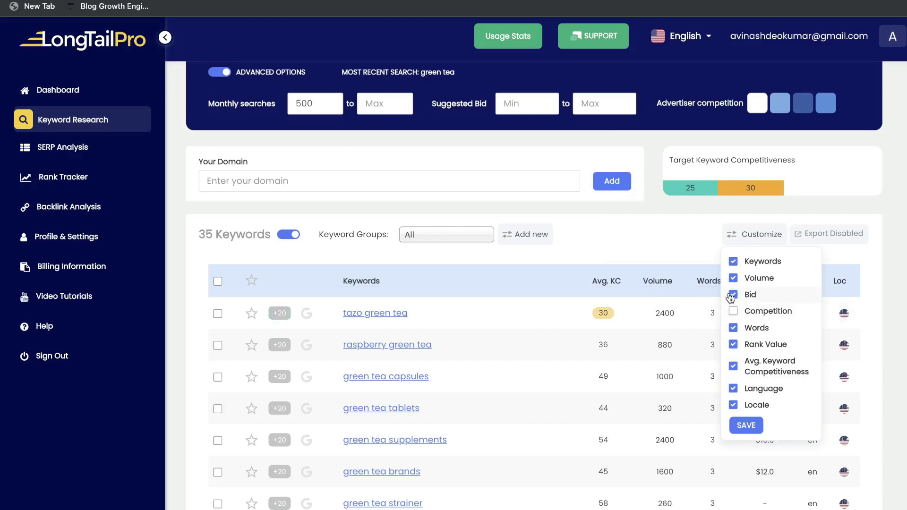
pyautogui.click(746, 425)
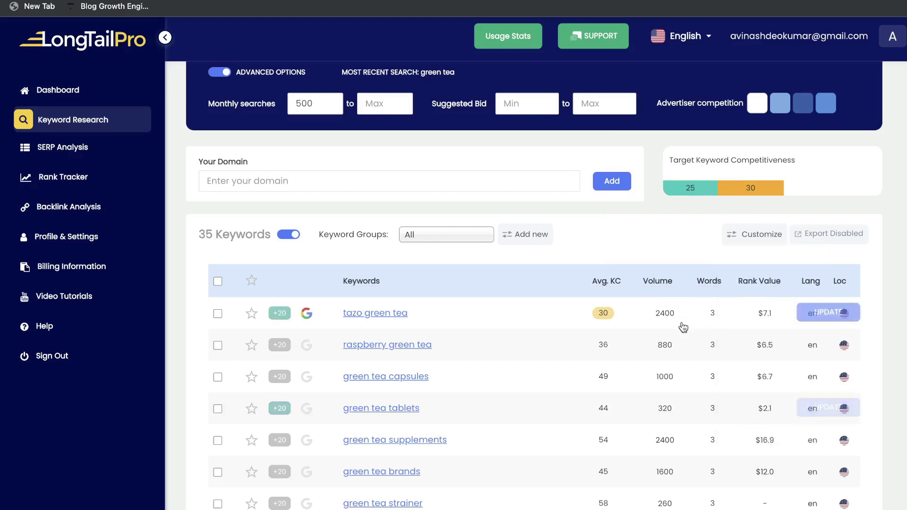
# Set the suggestions per keyword to 50 and retrieve more related green tea keywords with the 500 monthly search minimum.
pyautogui.scroll(-1, 672, 363)
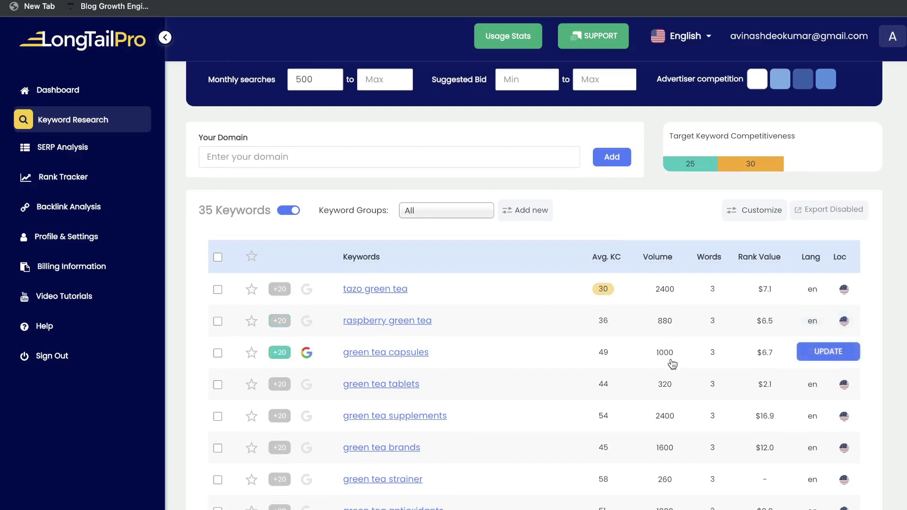
pyautogui.scroll(4, 672, 364)
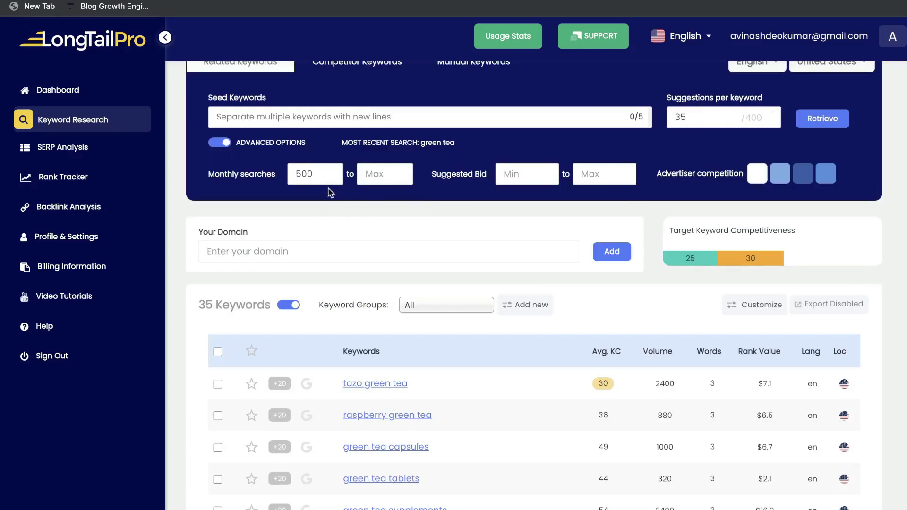
pyautogui.scroll(-4, 693, 284)
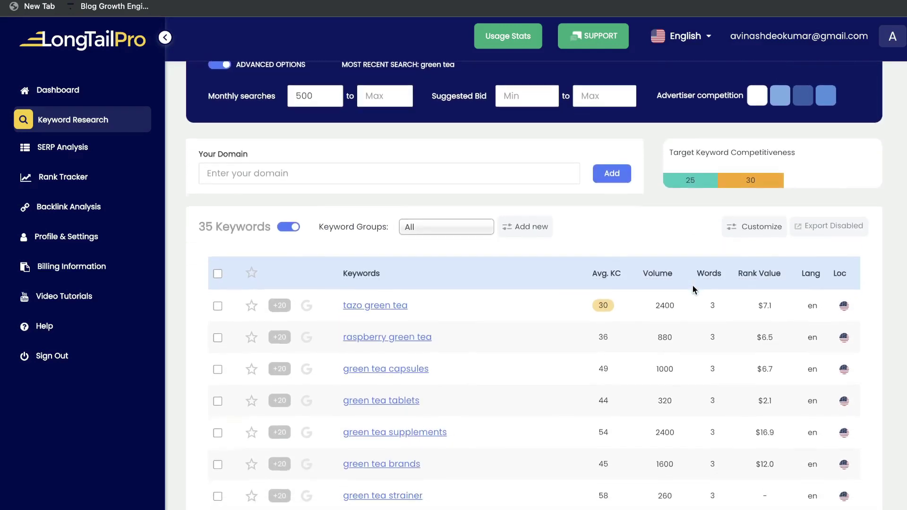
pyautogui.scroll(-1, 574, 236)
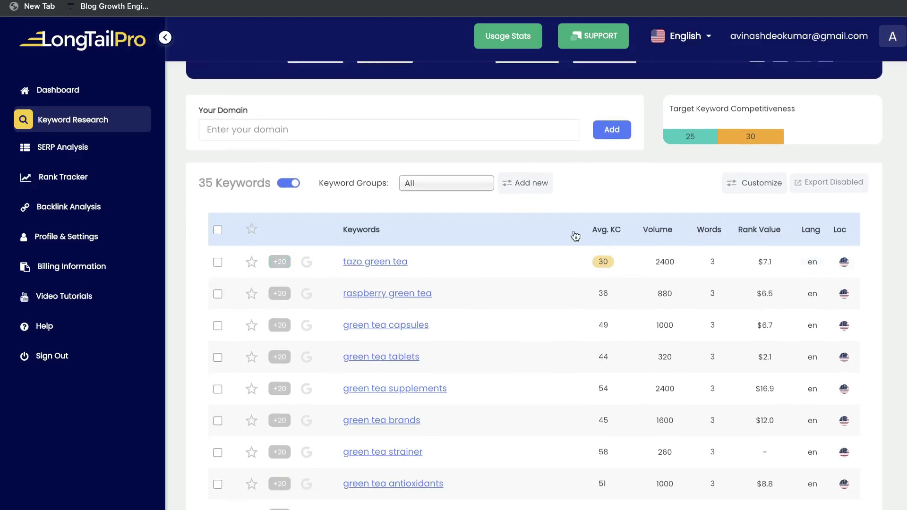
pyautogui.scroll(7, 574, 236)
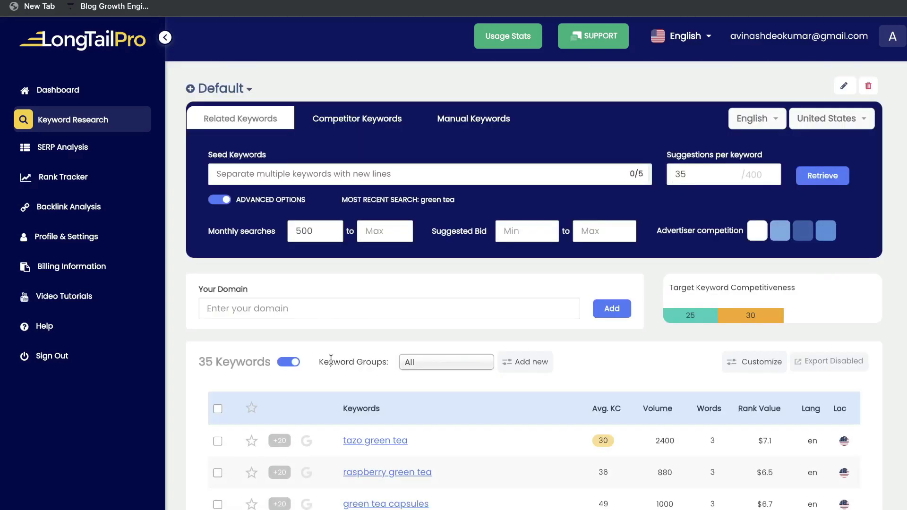
pyautogui.moveTo(690, 175); pyautogui.dragTo(659, 176)
pyautogui.scroll(-1, 539, 290)
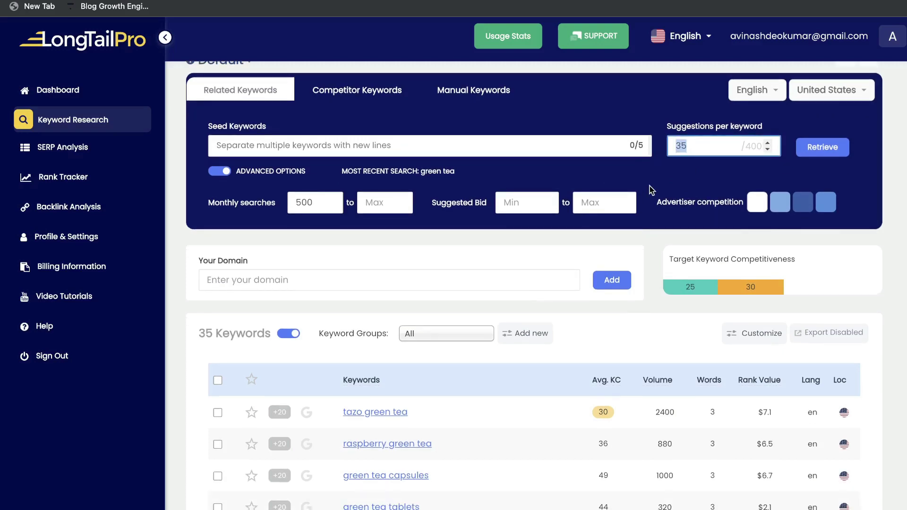
pyautogui.scroll(-20, 307, 259)
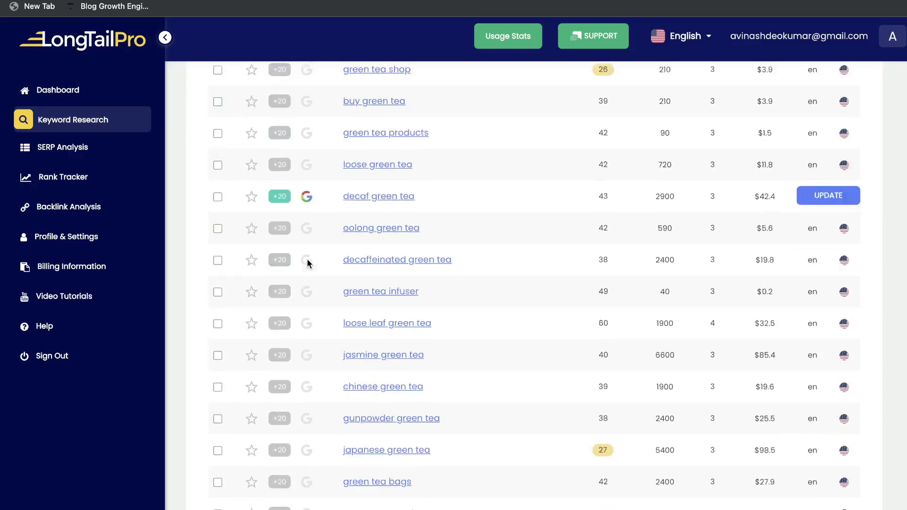
pyautogui.scroll(20, 307, 259)
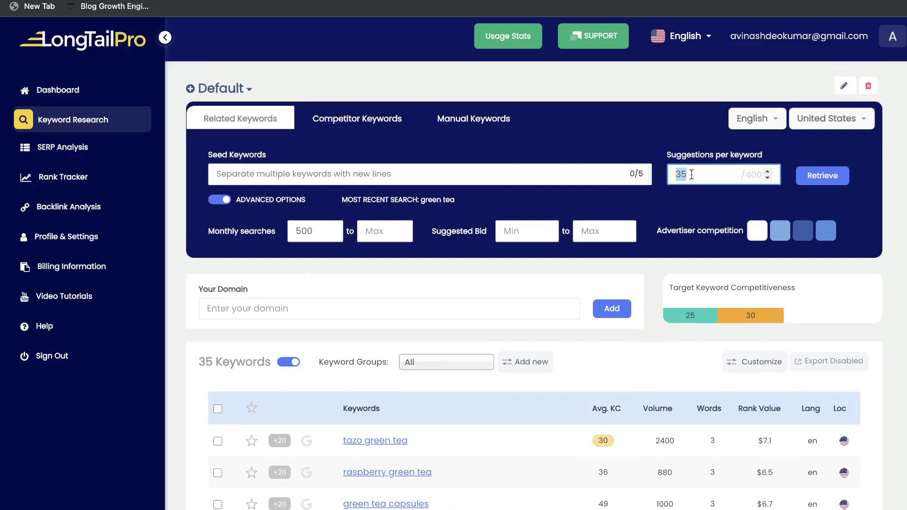
pyautogui.write('50')
pyautogui.scroll(-1, 638, 279)
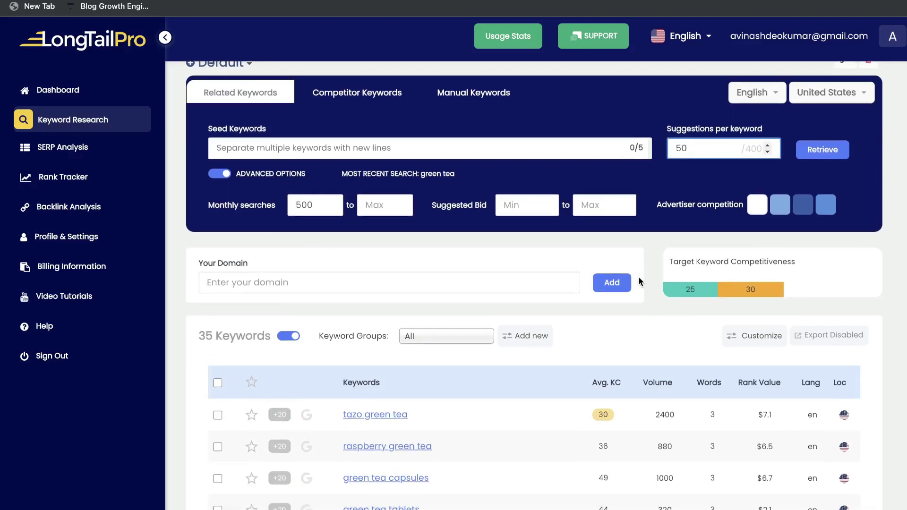
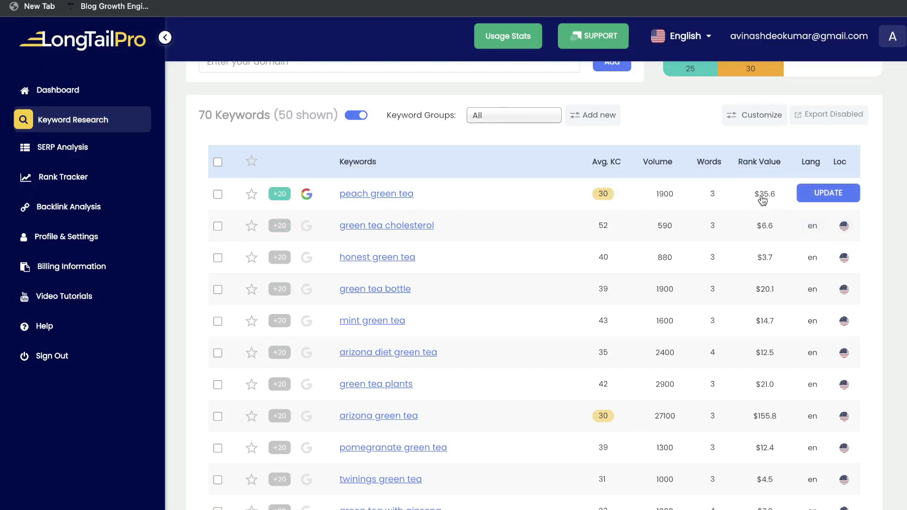
# Open the details of the keyword "peach green tea" and review its average and target keyword competitiveness.
pyautogui.click(391, 194)
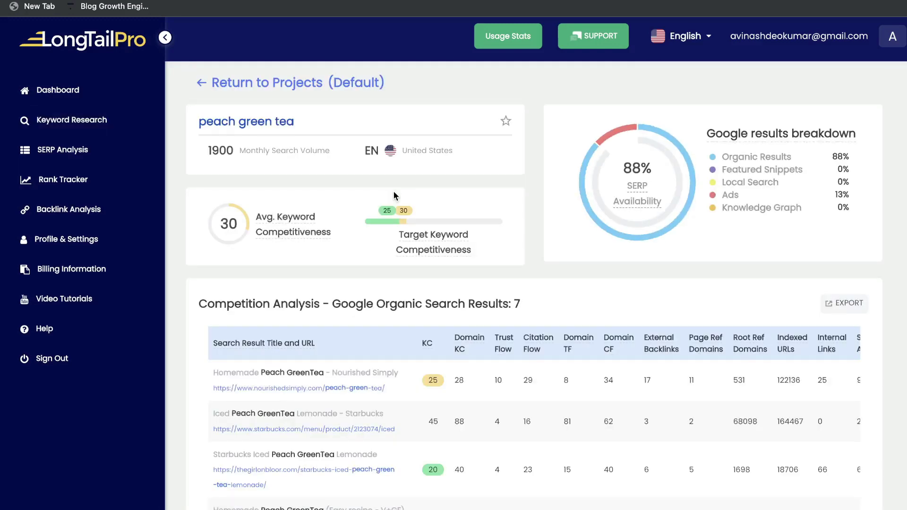
pyautogui.scroll(-2, 393, 191)
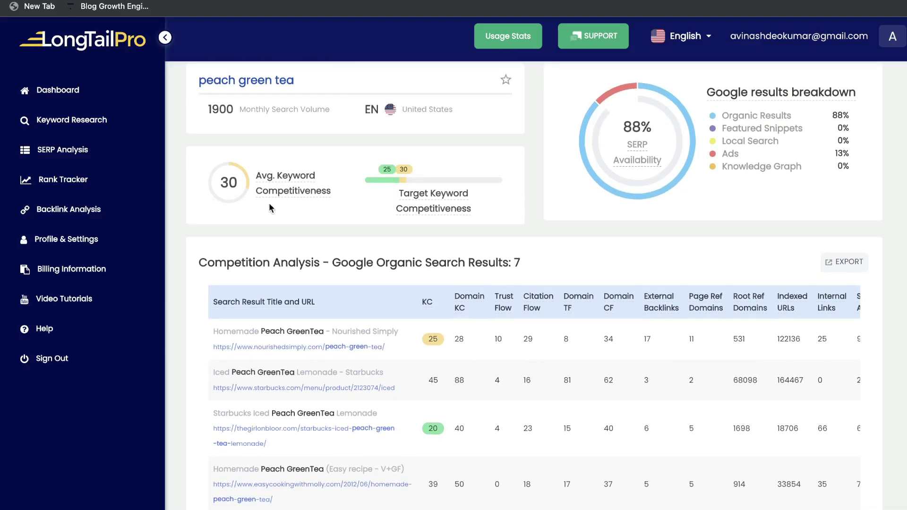
pyautogui.scroll(1, 417, 204)
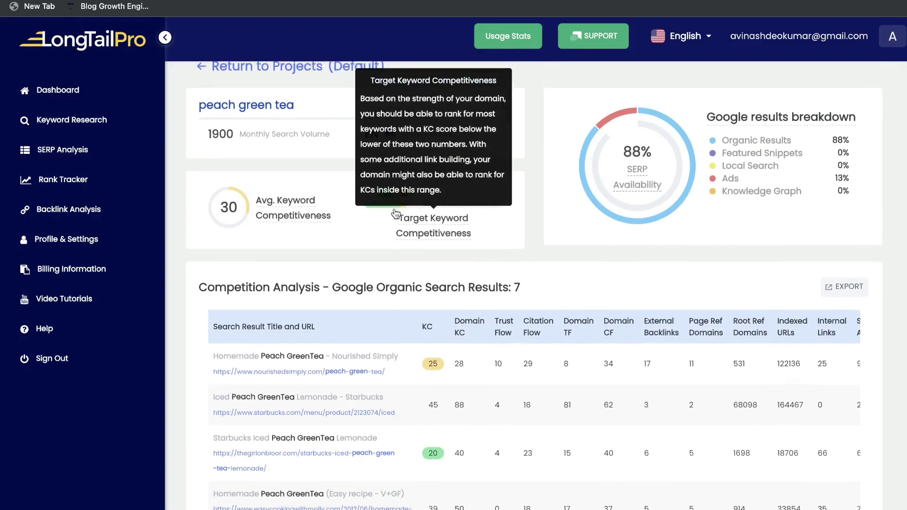
pyautogui.scroll(-8, 417, 204)
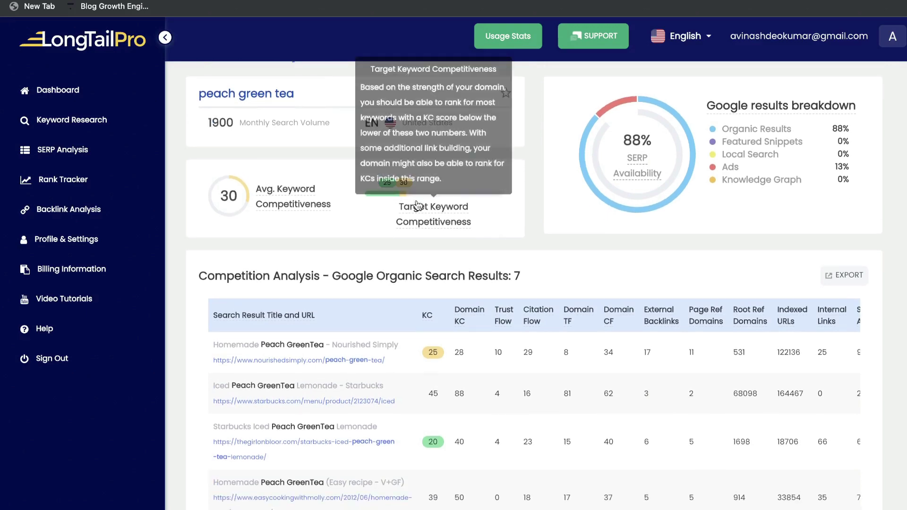
pyautogui.scroll(-1, 495, 224)
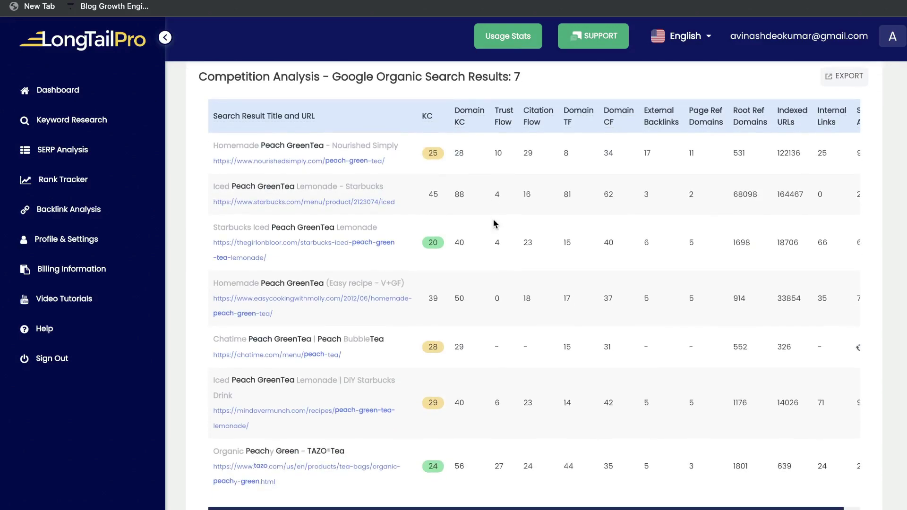
# Examine the Competition Analysis table for peach green tea, comparing the KC and Domain KC scores of the ranking pages.
pyautogui.moveTo(203, 76); pyautogui.dragTo(288, 78)
pyautogui.scroll(-1, 425, 175)
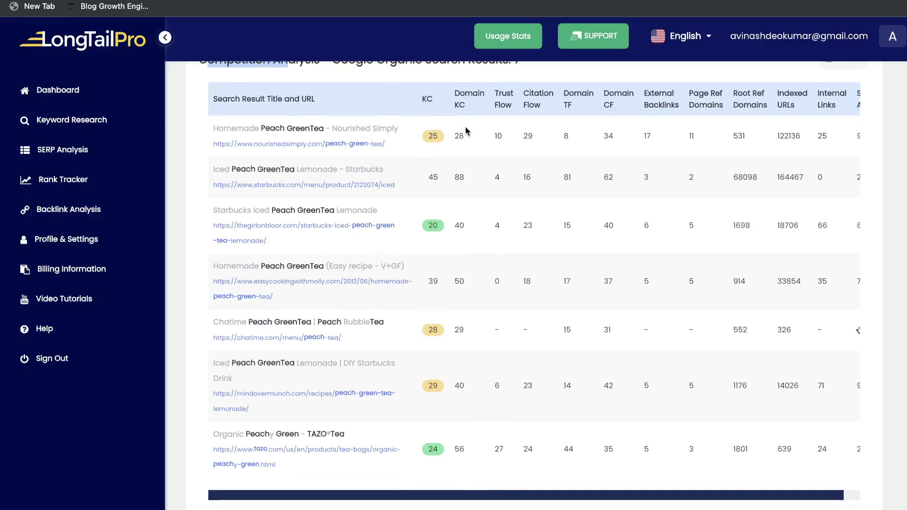
pyautogui.scroll(2, 439, 170)
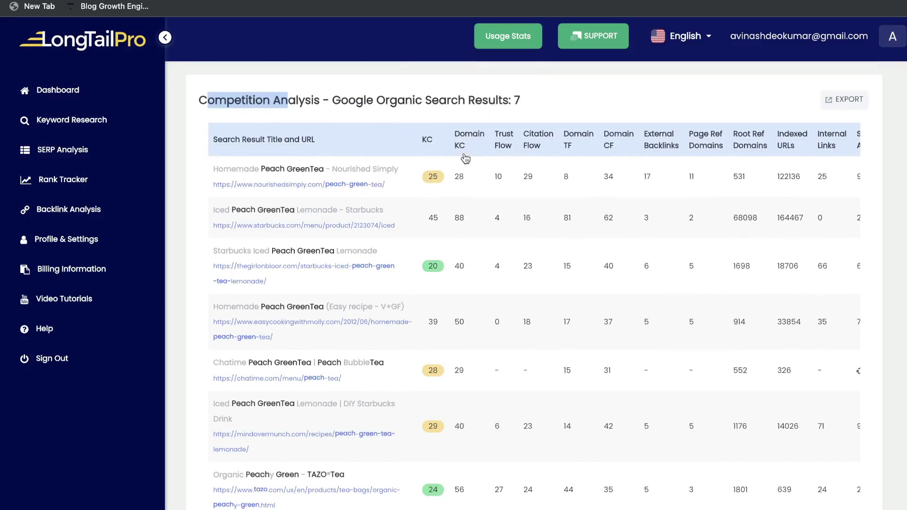
pyautogui.scroll(-1, 465, 159)
pyautogui.scroll(-2, 463, 198)
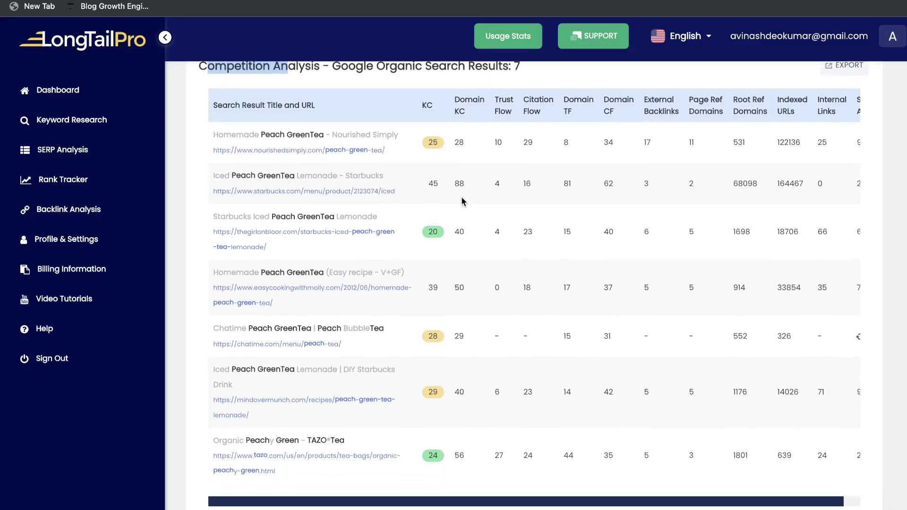
pyautogui.scroll(-1, 462, 201)
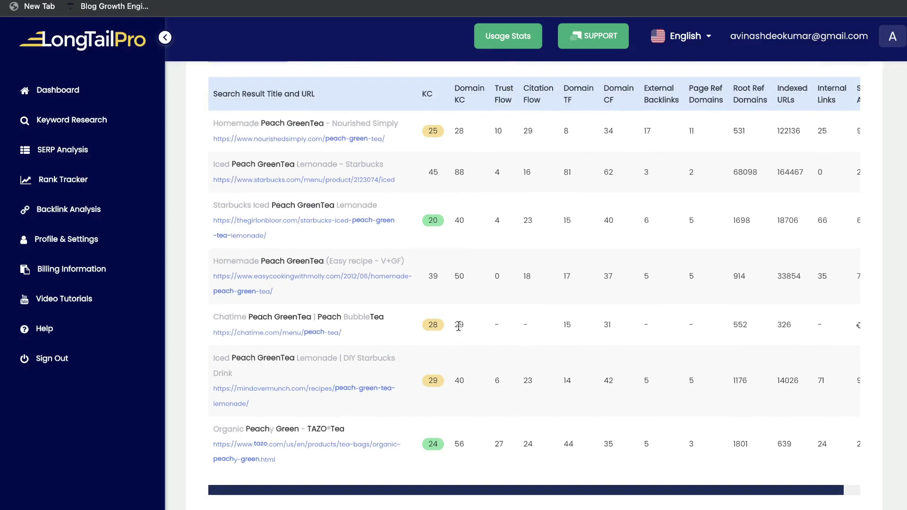
pyautogui.scroll(-1, 457, 348)
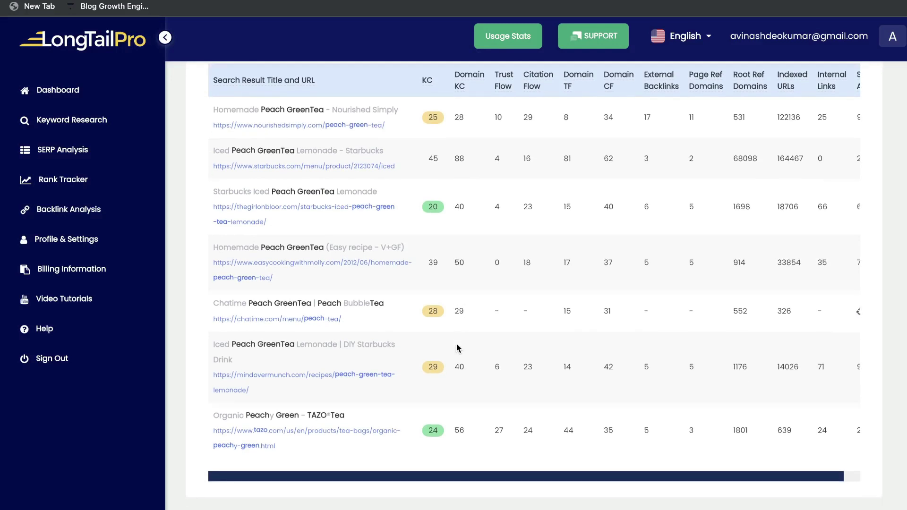
pyautogui.scroll(2, 458, 348)
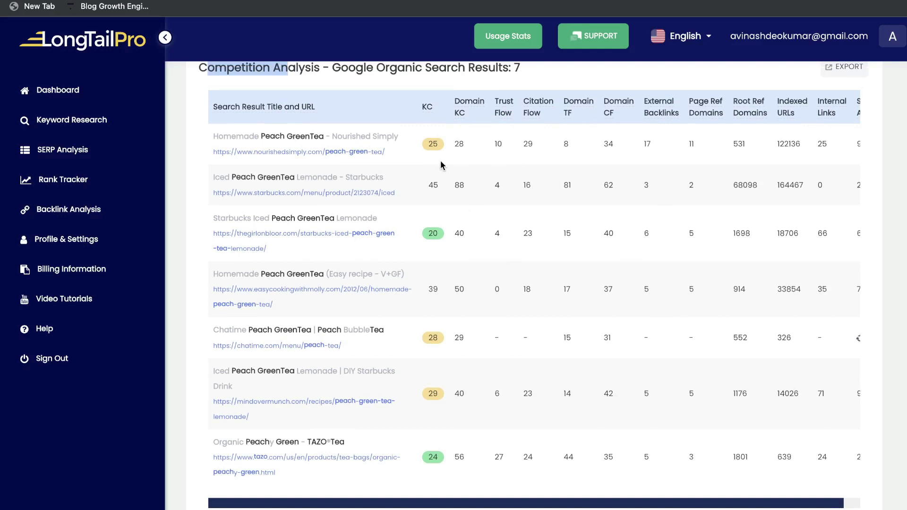
pyautogui.scroll(1, 444, 200)
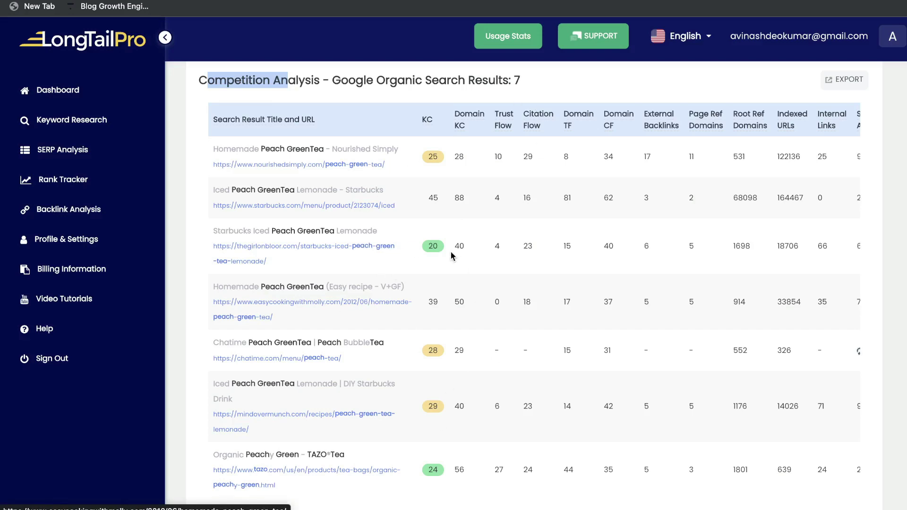
pyautogui.hotkey('alt', 'Left')
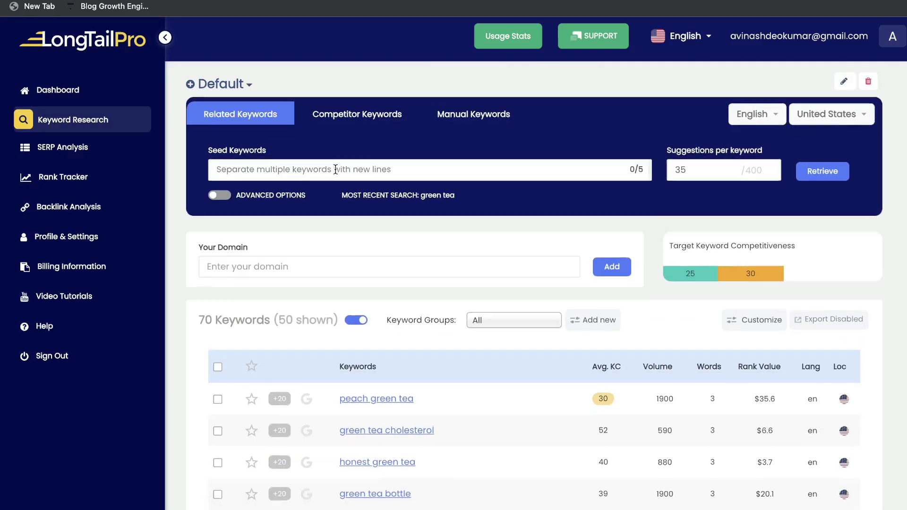
pyautogui.click(359, 126)
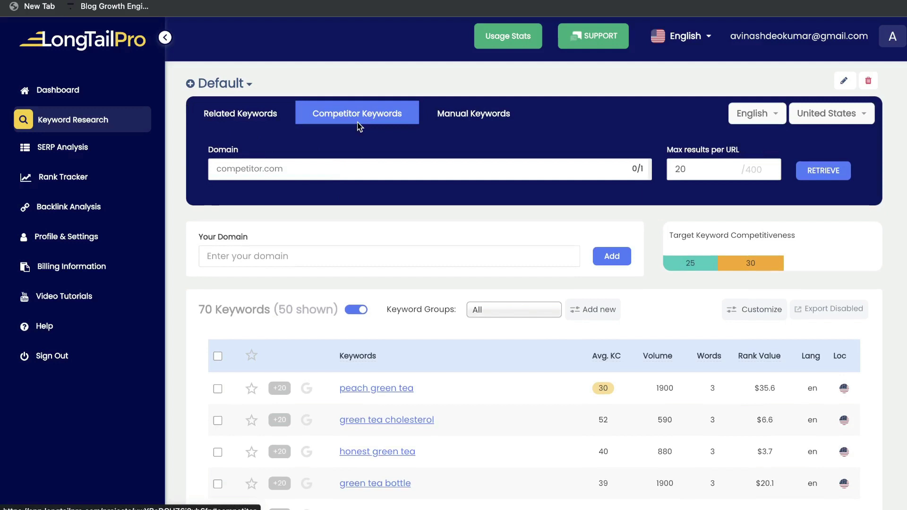
pyautogui.click(368, 171)
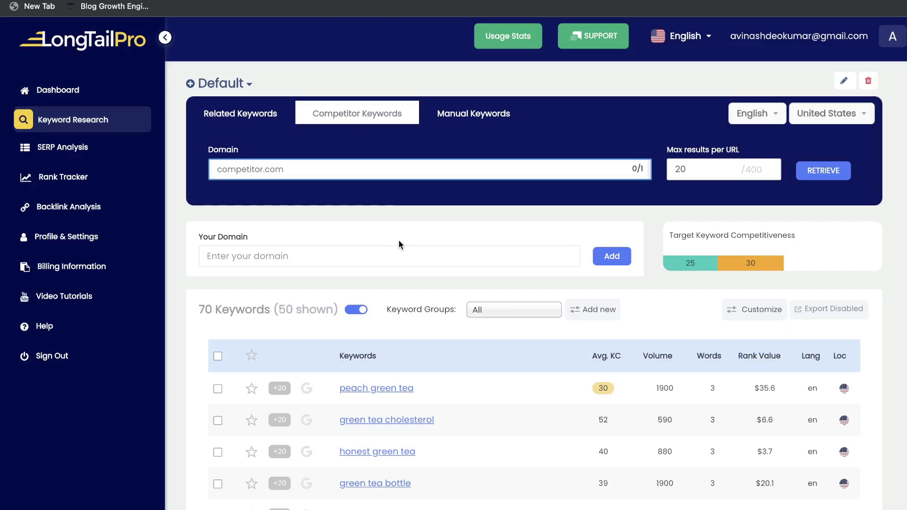
pyautogui.write('https://www.freedomboundbusiness.com/')
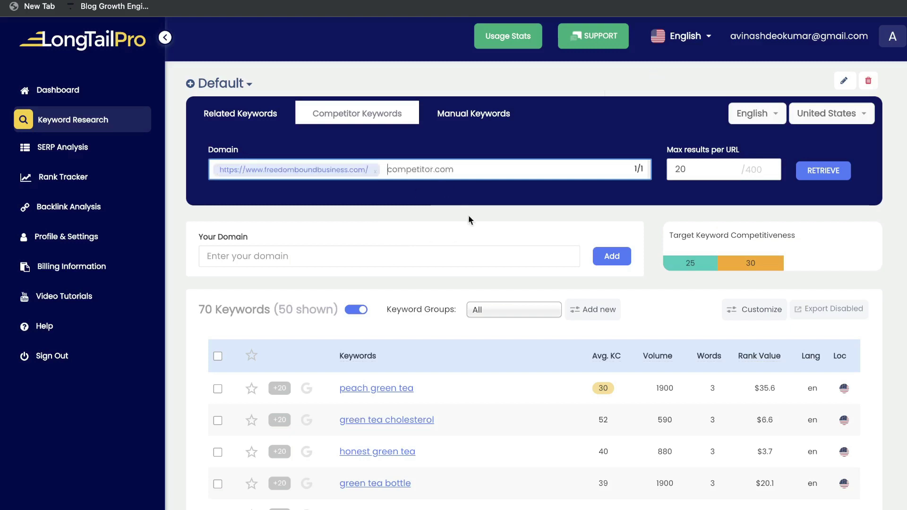
pyautogui.click(823, 170)
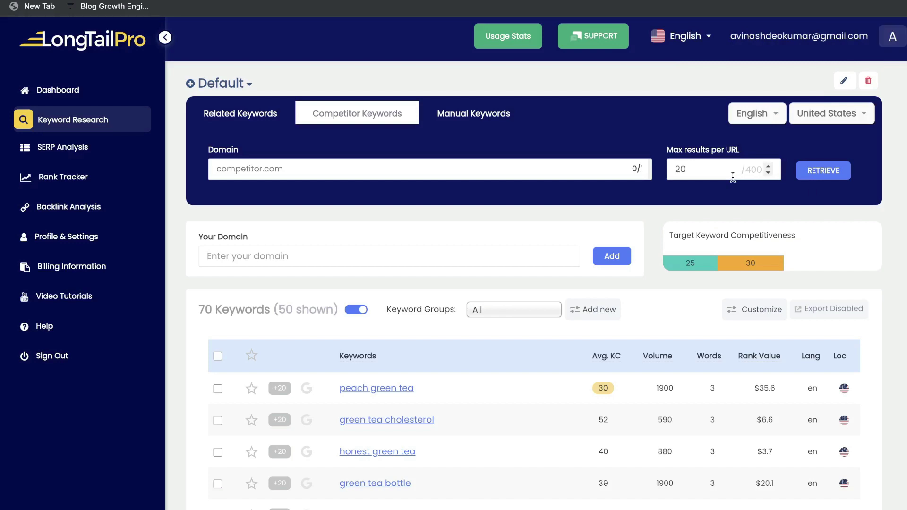
pyautogui.scroll(-5, 579, 259)
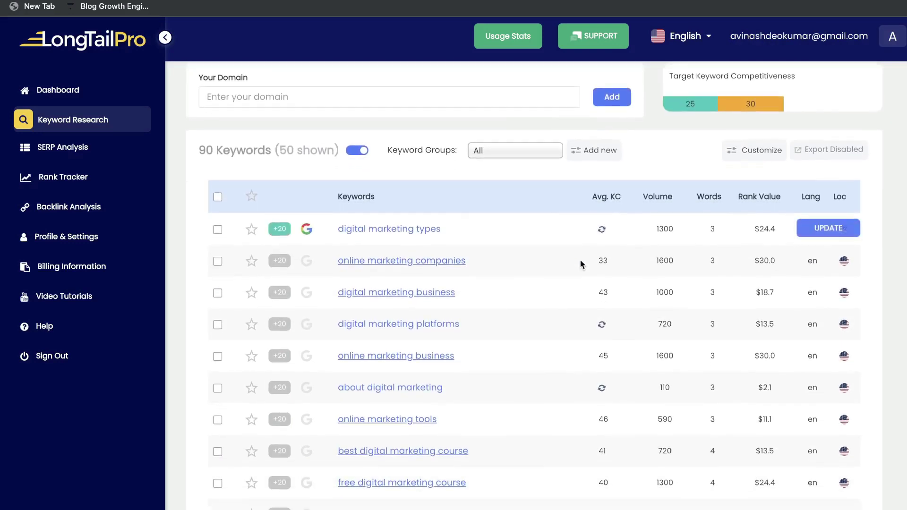
pyautogui.scroll(-1, 532, 314)
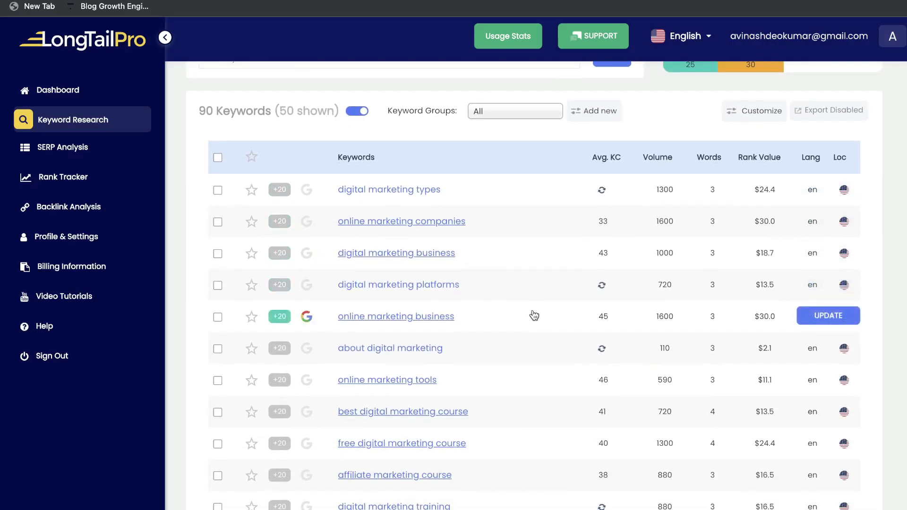
# Review the retrieved competitor keywords, comparing their average KC, volume and rank value.
pyautogui.scroll(-2, 532, 313)
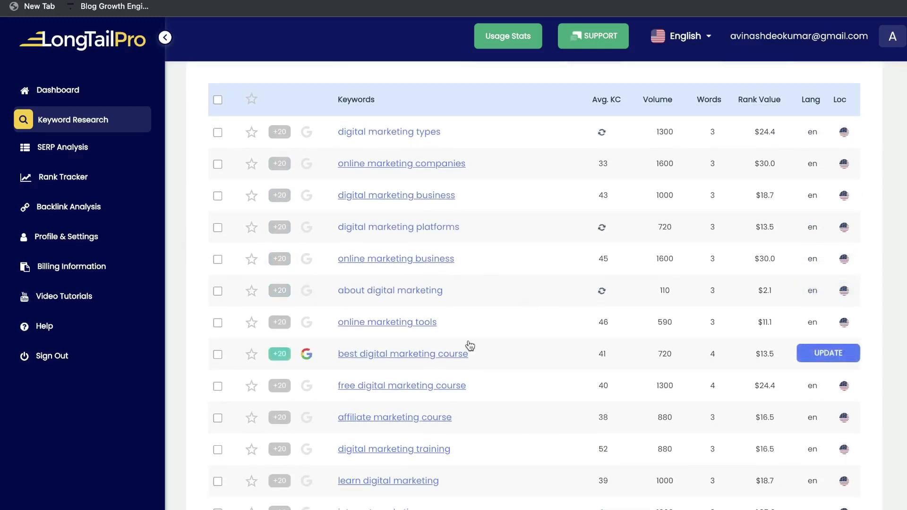
pyautogui.scroll(-1, 469, 346)
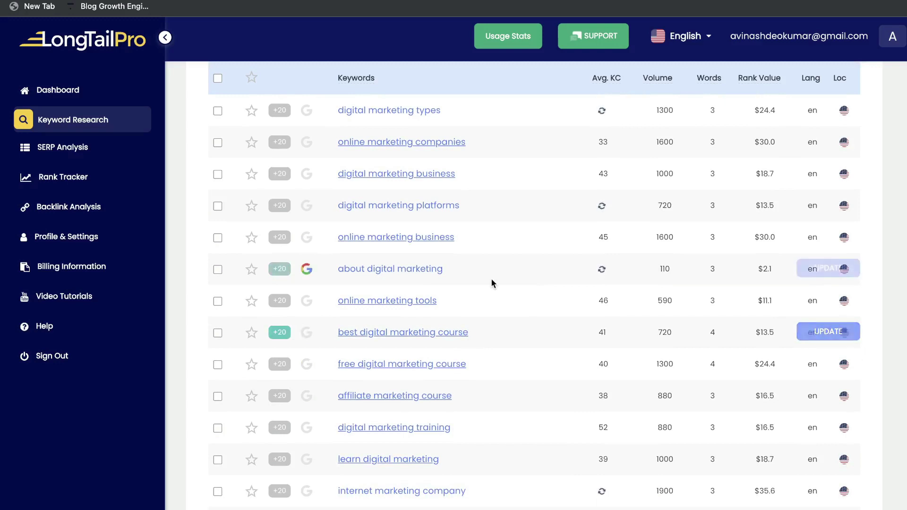
pyautogui.scroll(2, 491, 278)
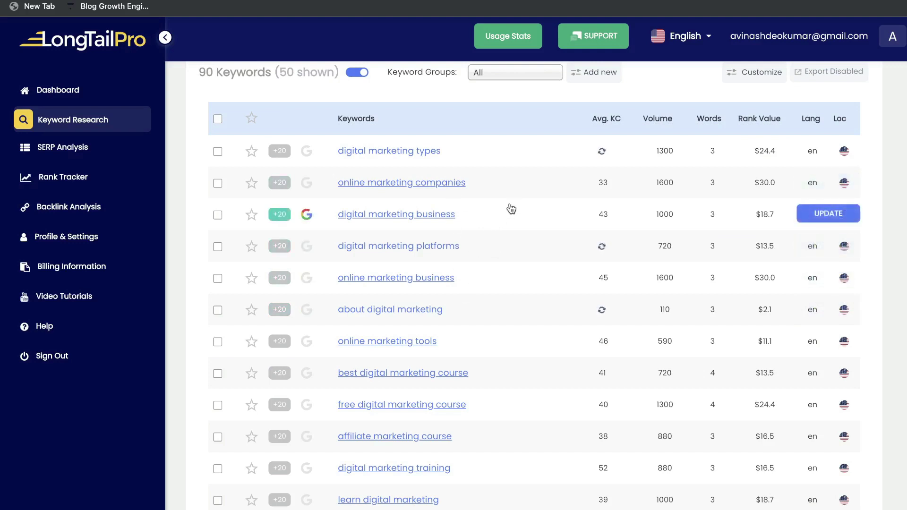
pyautogui.scroll(-2, 511, 209)
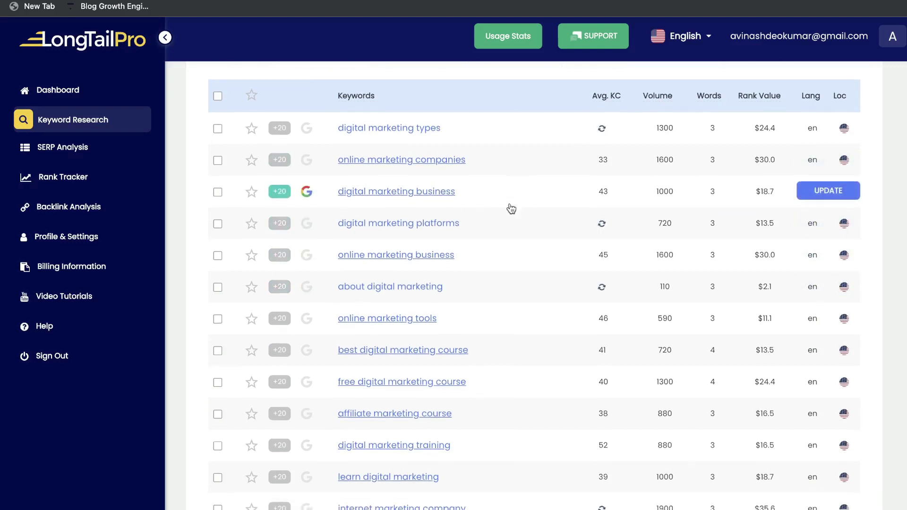
pyautogui.scroll(-5, 511, 207)
pyautogui.scroll(5, 510, 207)
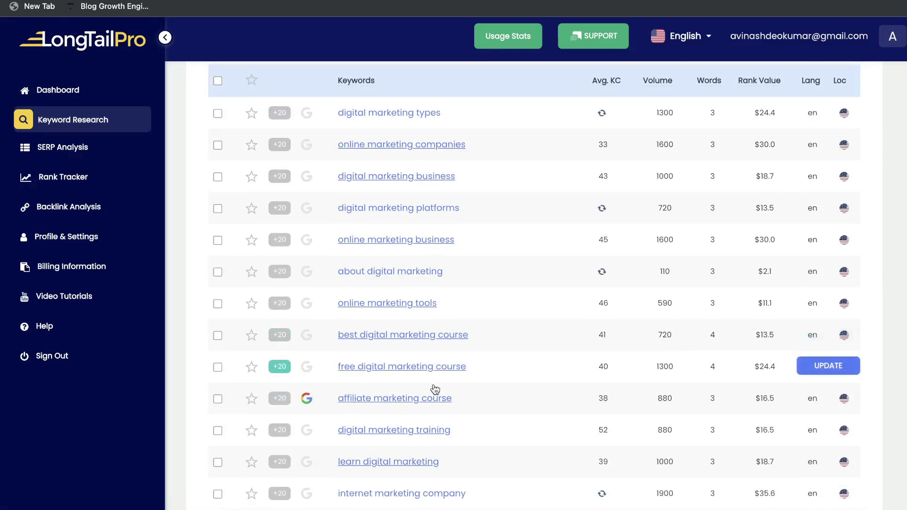
# Open the details of the keyword "affiliate marketing course" and review its keyword competitiveness and Competition Analysis table.
pyautogui.click(430, 403)
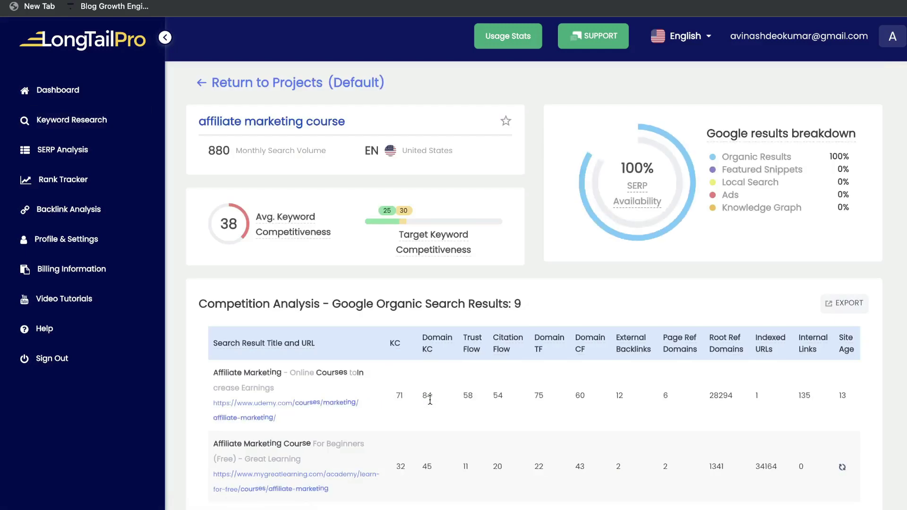
pyautogui.moveTo(406, 246)
pyautogui.scroll(-3, 405, 246)
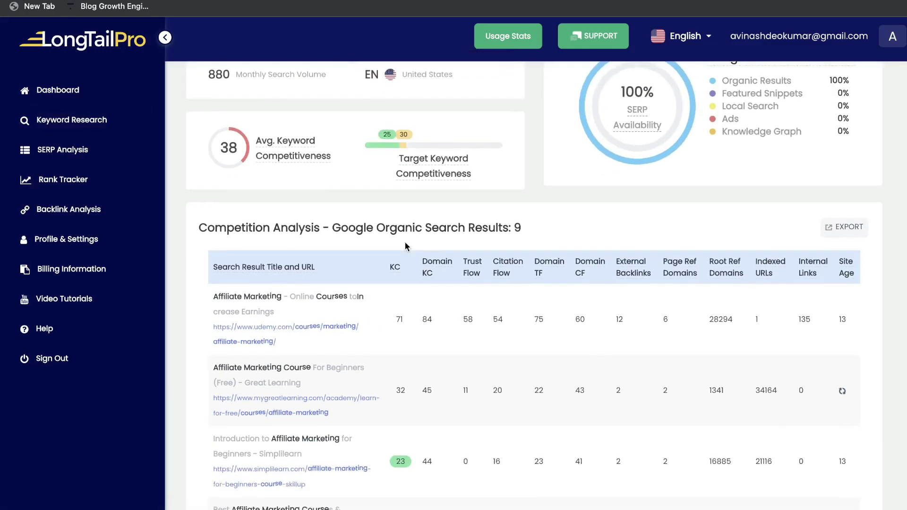
pyautogui.scroll(-1, 404, 240)
pyautogui.scroll(5, 404, 240)
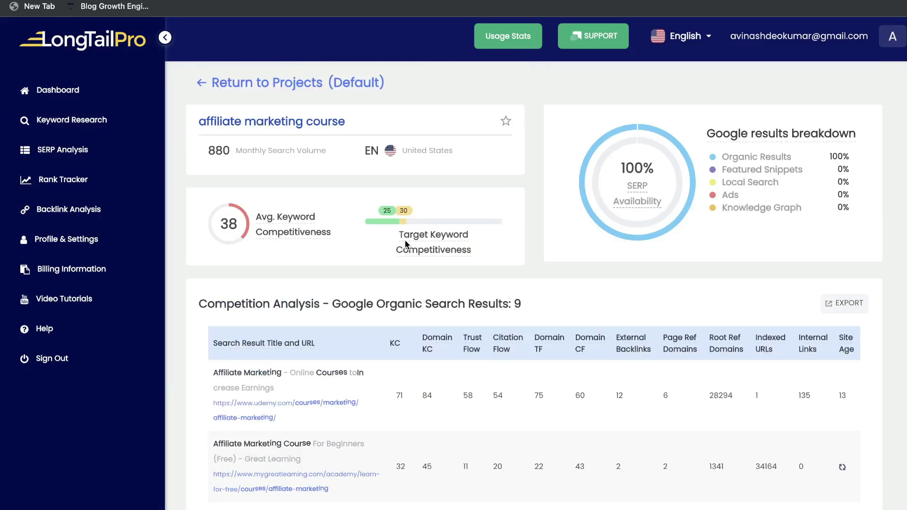
# Leave the keyword details and retrieve a SERP Analysis for "ai copywriting" in English for the United States.
pyautogui.hotkey('alt', 'Left')
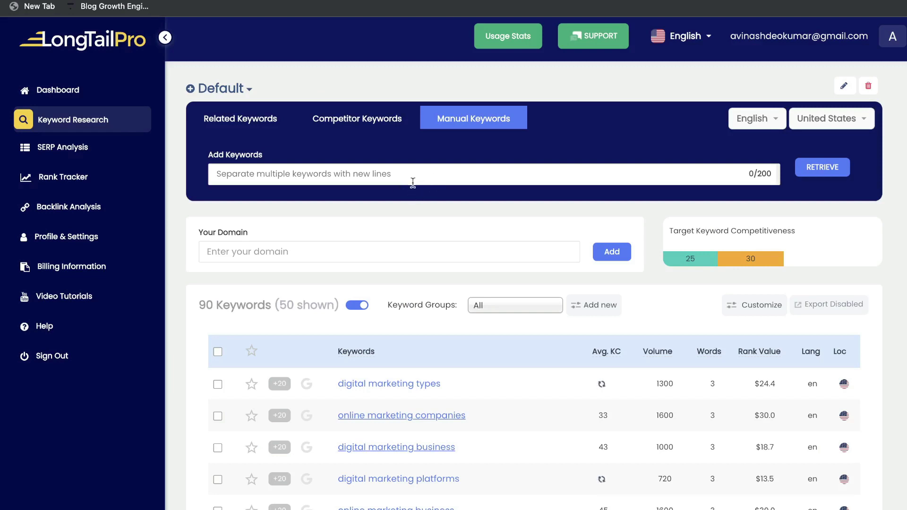
pyautogui.click(88, 128)
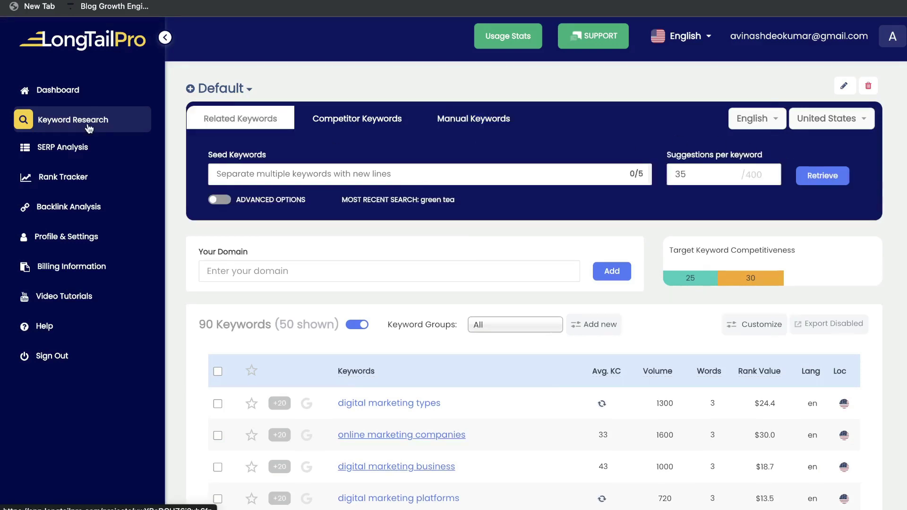
pyautogui.click(80, 148)
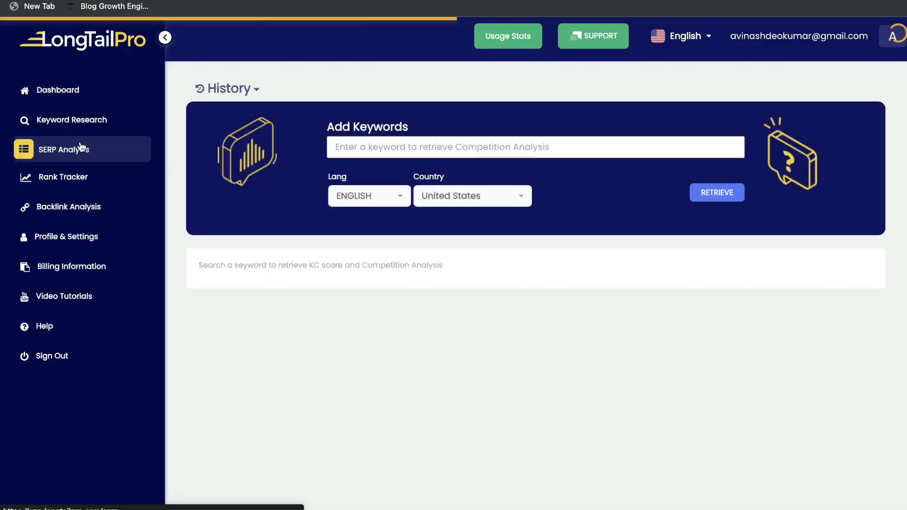
pyautogui.click(366, 147)
pyautogui.click(427, 203)
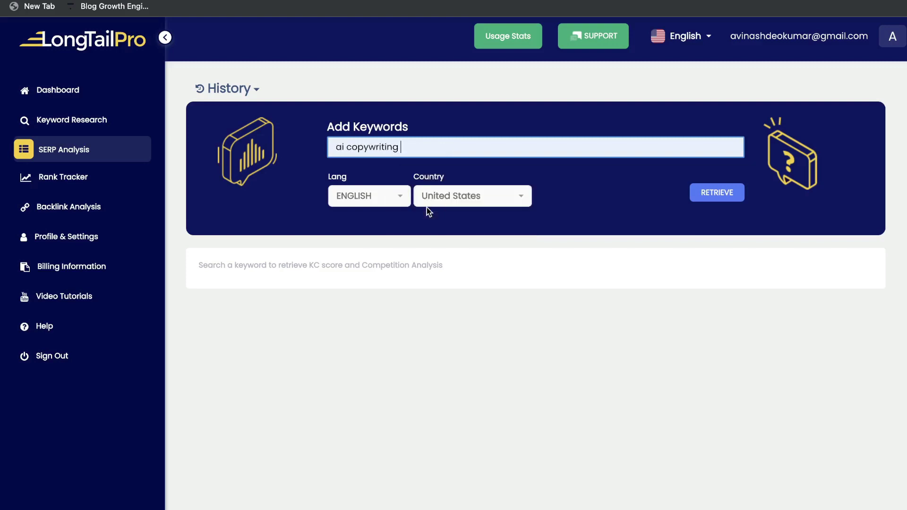
pyautogui.click(703, 190)
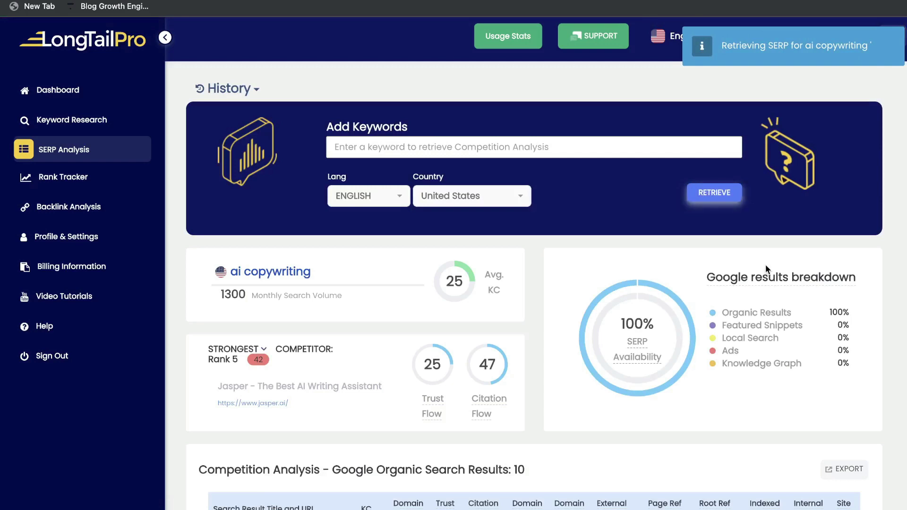
# Review the ai copywriting summary: search volume, average KC, strongest competitor, trust and citation flow, and Google results breakdown.
pyautogui.scroll(-2, 769, 264)
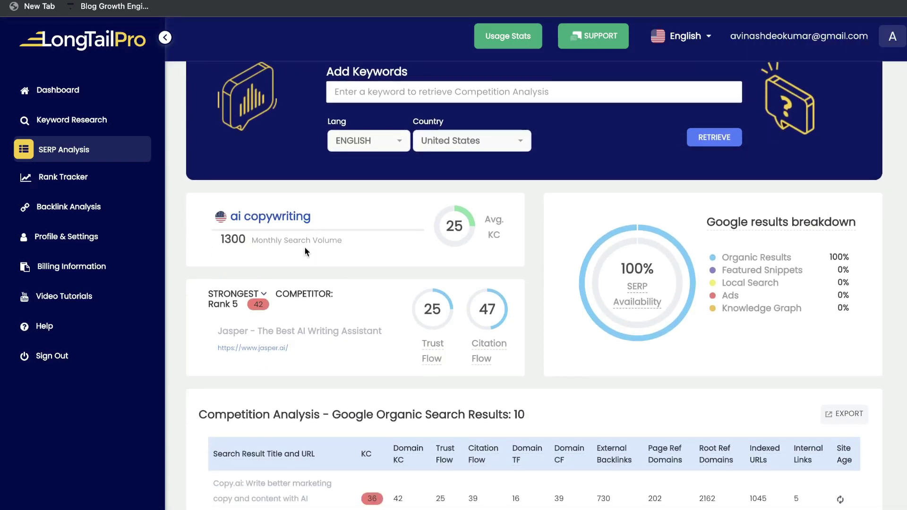
pyautogui.scroll(-1, 302, 239)
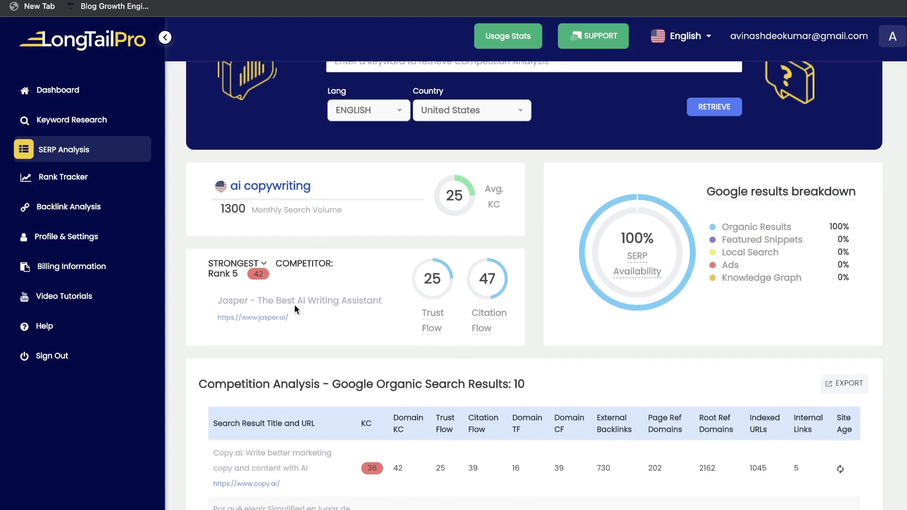
pyautogui.scroll(-1, 270, 288)
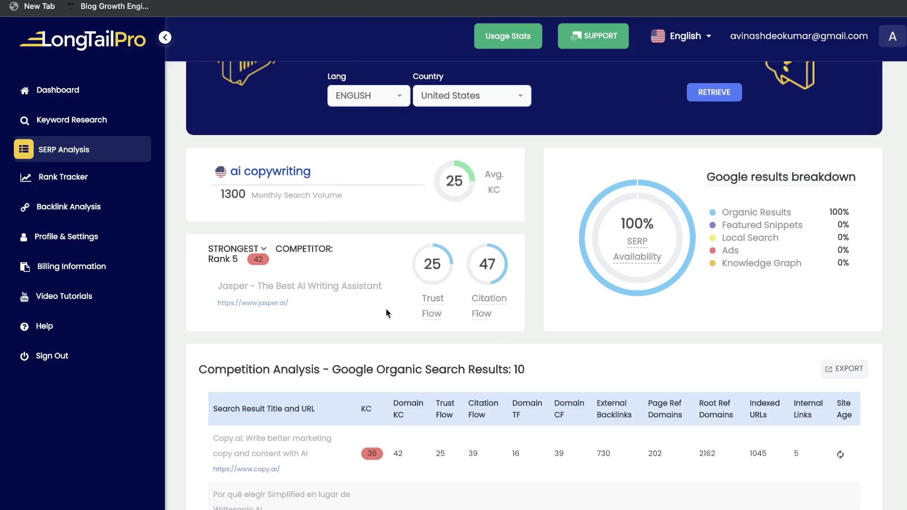
pyautogui.scroll(-1, 385, 312)
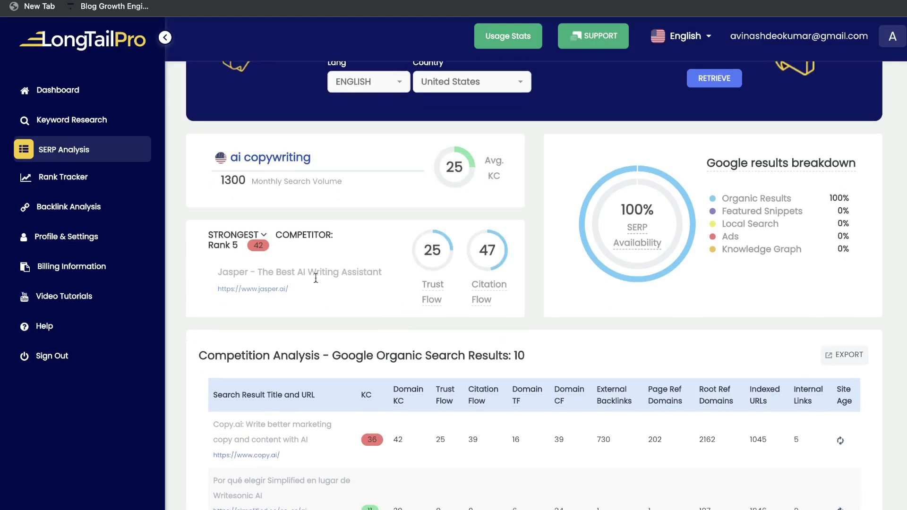
pyautogui.scroll(-2, 347, 288)
pyautogui.scroll(1, 595, 189)
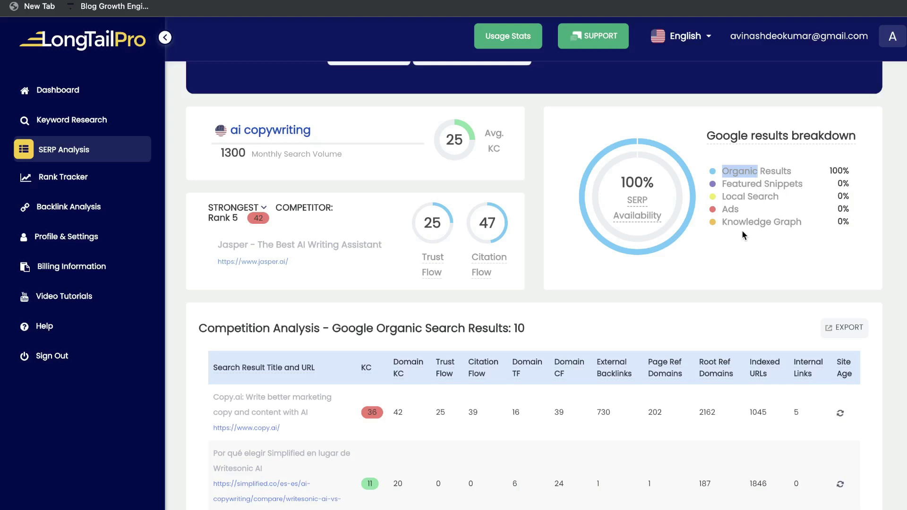
# Examine the Competition Analysis table for ai copywriting, comparing KC, Domain KC, trust flow and external backlinks of the ranking pages.
pyautogui.scroll(-5, 798, 234)
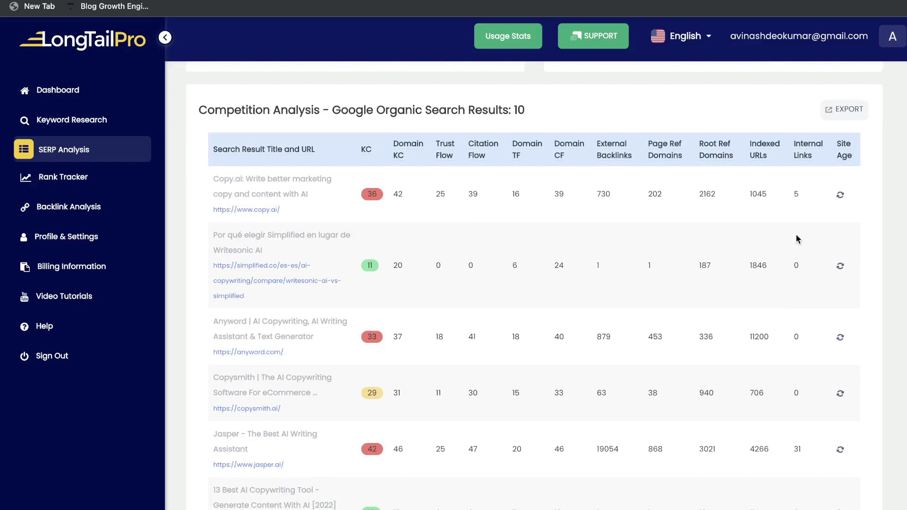
pyautogui.scroll(-2, 756, 232)
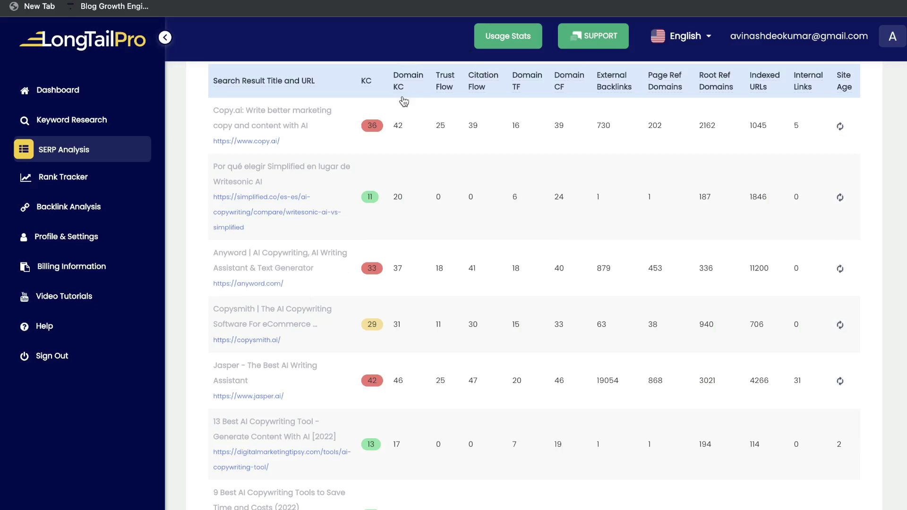
pyautogui.scroll(-1, 404, 99)
pyautogui.scroll(1, 472, 92)
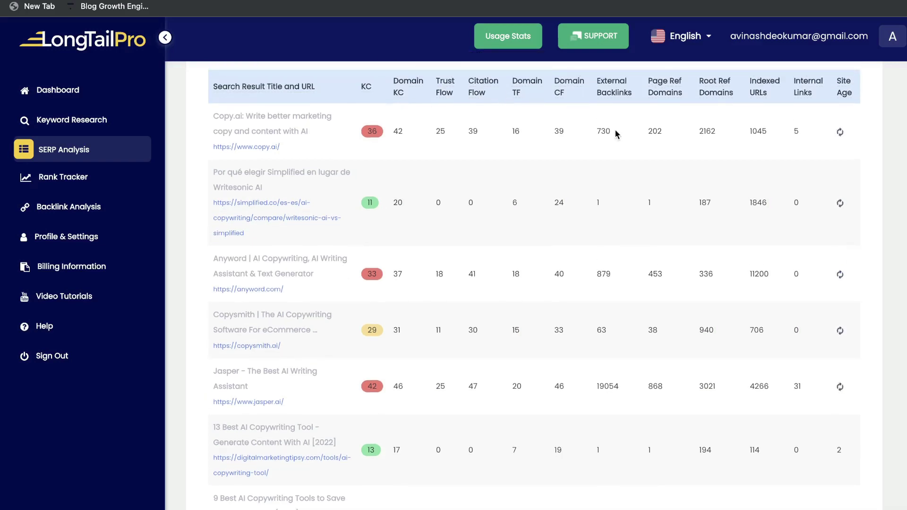
pyautogui.scroll(-1, 616, 133)
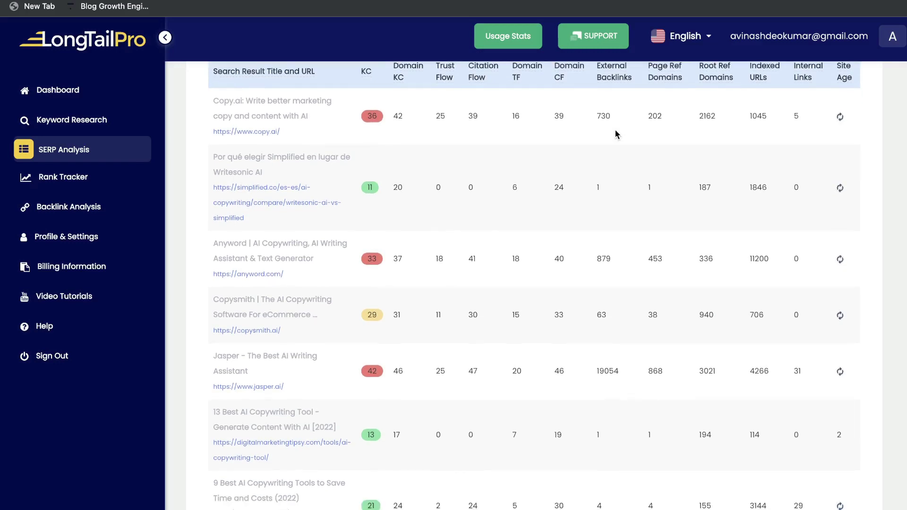
pyautogui.scroll(-2, 616, 135)
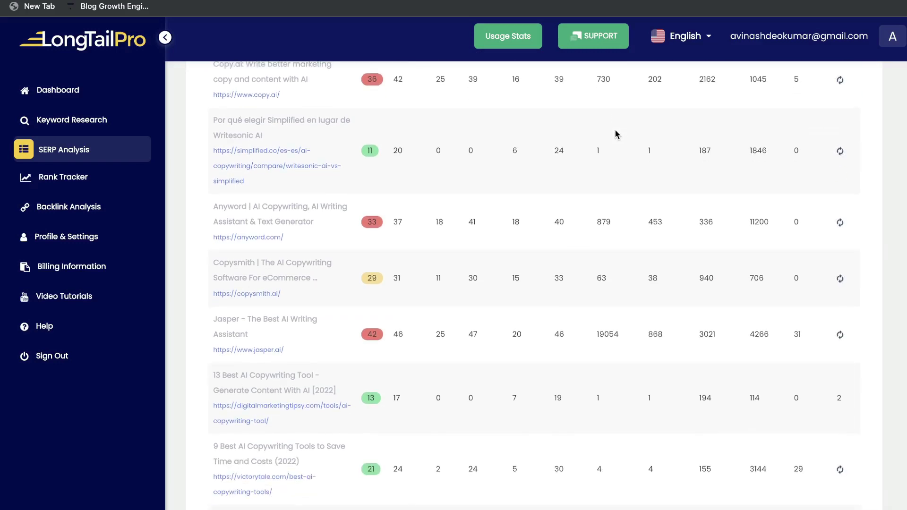
pyautogui.scroll(-5, 616, 135)
pyautogui.scroll(-2, 616, 134)
# In Rank Tracker, add daily Google tracking of ai copywriter, jarvis ai and jarvis ai boss mode for digitalcreatorsblog.com.
pyautogui.click(60, 180)
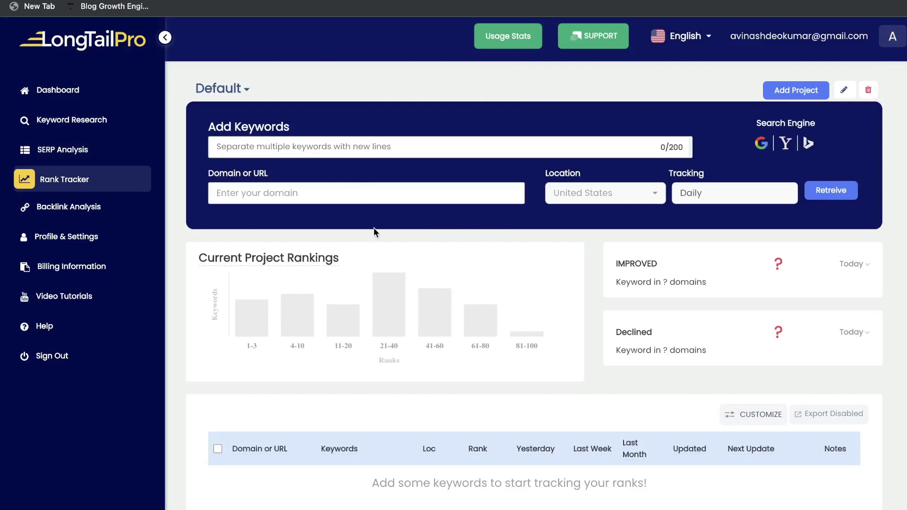
pyautogui.click(315, 148)
pyautogui.click(306, 194)
pyautogui.scroll(-1, 472, 273)
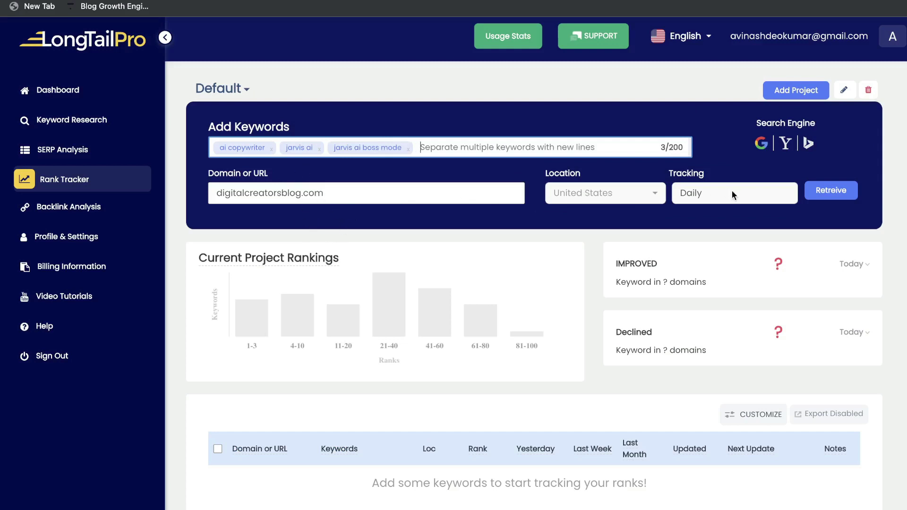
pyautogui.click(718, 194)
pyautogui.click(723, 216)
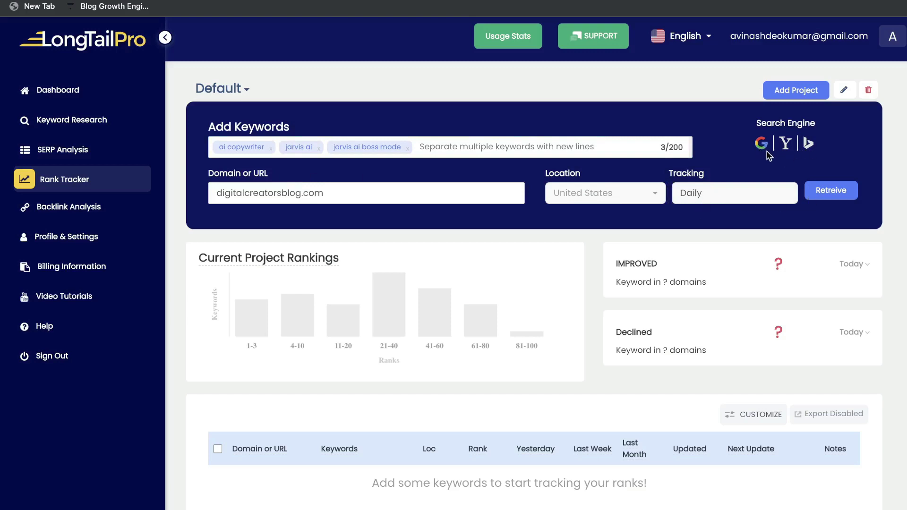
pyautogui.click(831, 190)
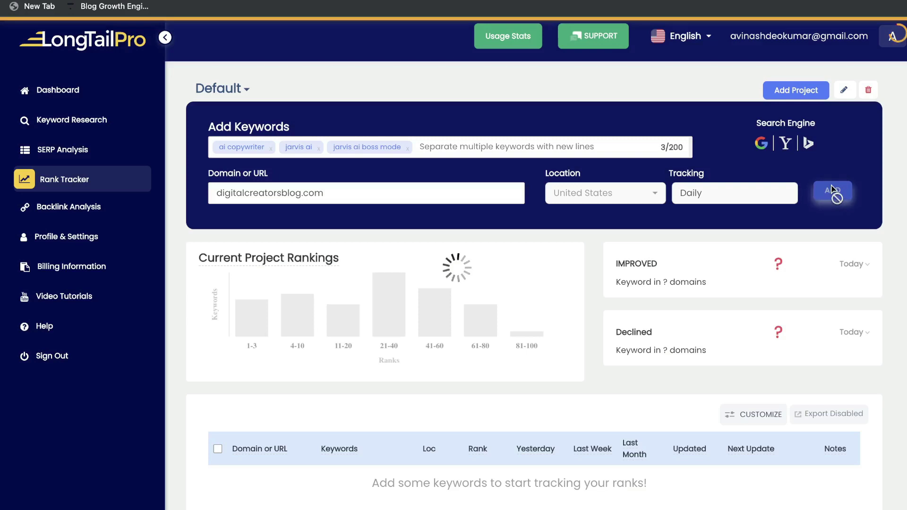
# Review the Rank Tracker's project rankings chart and the rank columns of the tracked digitalcreatorsblog.com keywords.
pyautogui.scroll(-1, 518, 325)
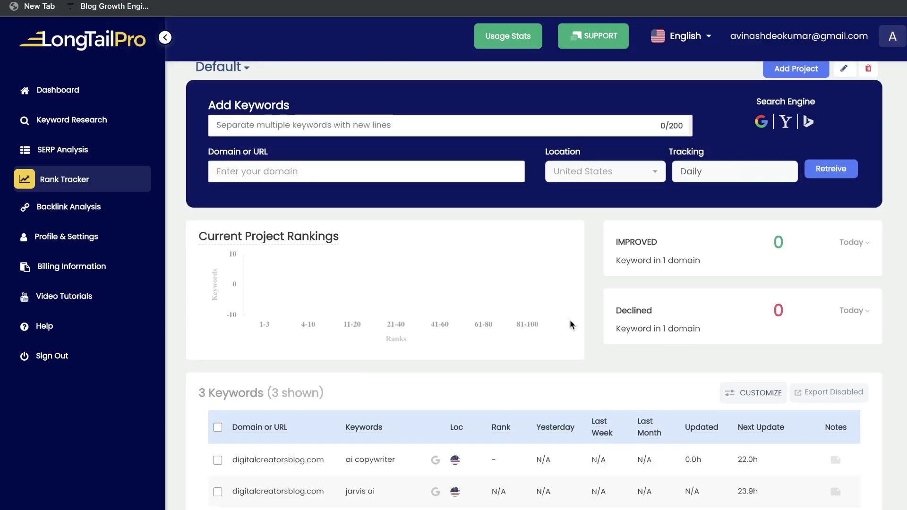
pyautogui.scroll(-1, 571, 325)
pyautogui.scroll(-1, 592, 333)
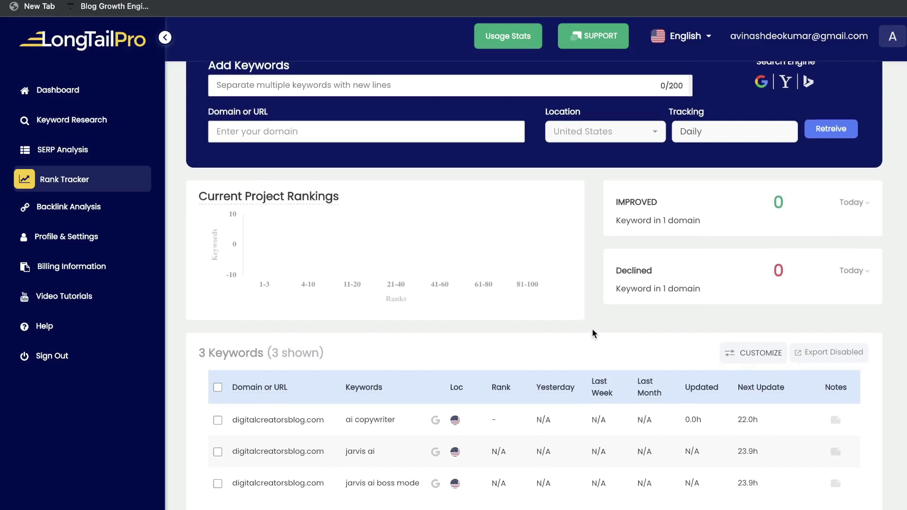
pyautogui.scroll(-1, 495, 319)
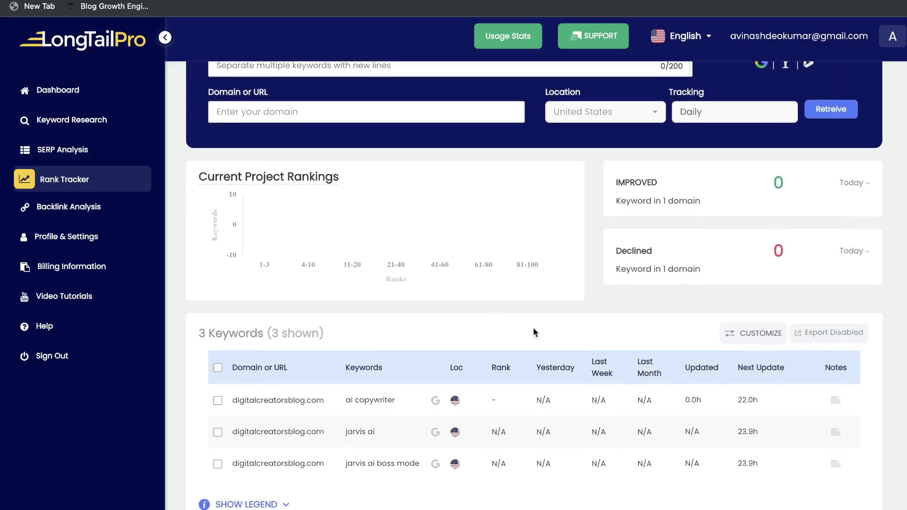
pyautogui.scroll(1, 535, 332)
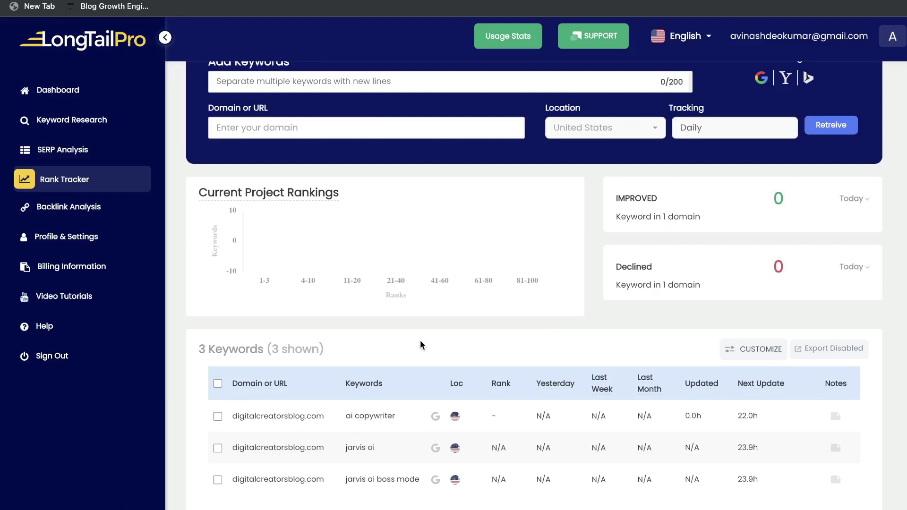
pyautogui.click(70, 207)
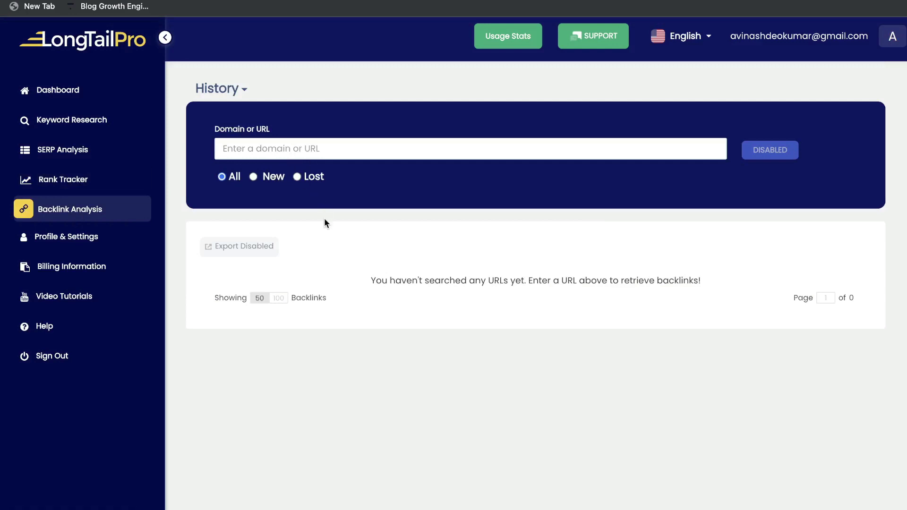
pyautogui.write('https://www.freedomboundbusiness.com/')
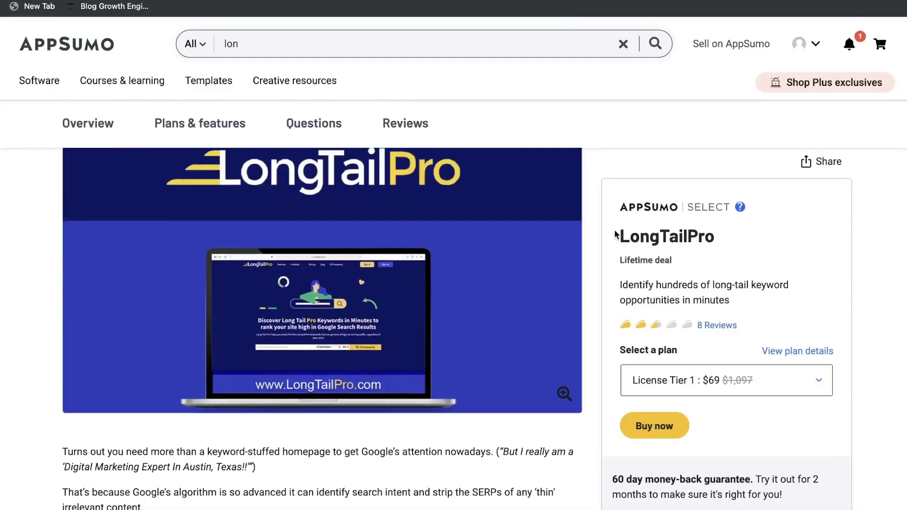
# Review the LongTailPro lifetime deal on its AppSumo page, including the plan price and rating.
pyautogui.scroll(3, 615, 234)
pyautogui.scroll(-1, 615, 234)
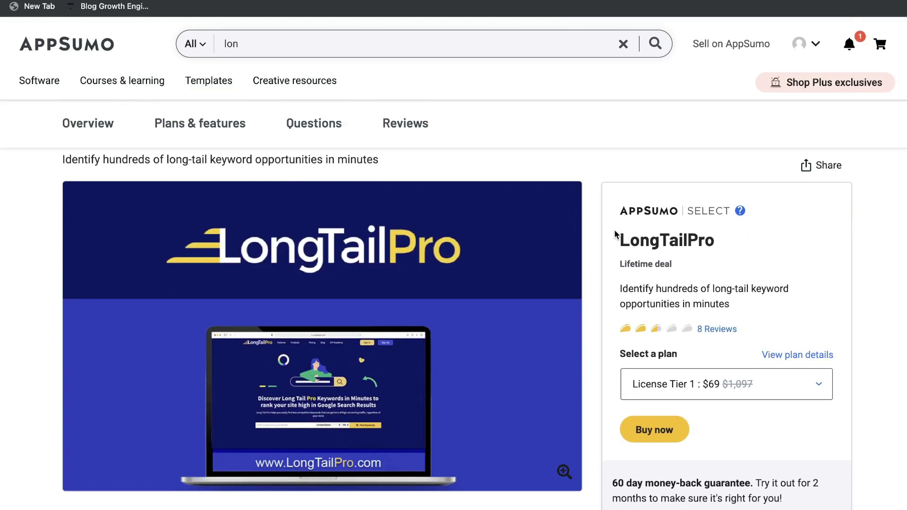
pyautogui.scroll(1, 615, 234)
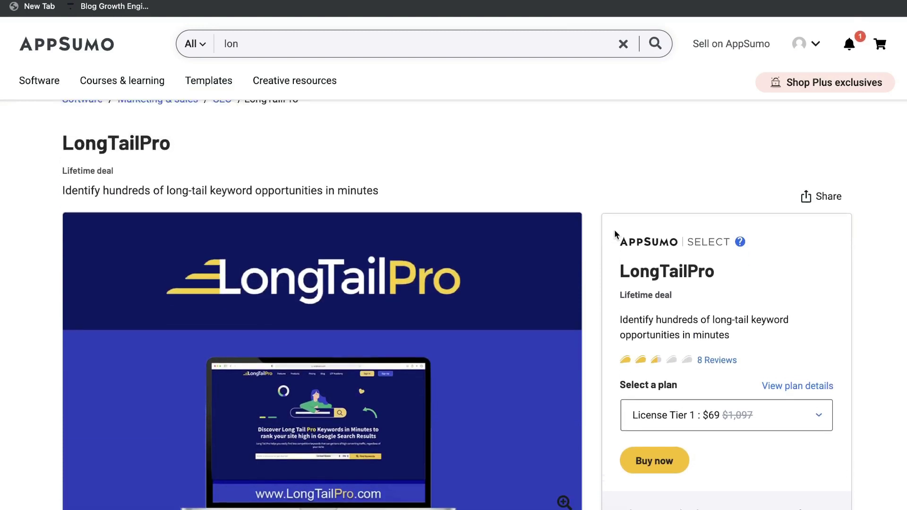
pyautogui.scroll(-1, 615, 234)
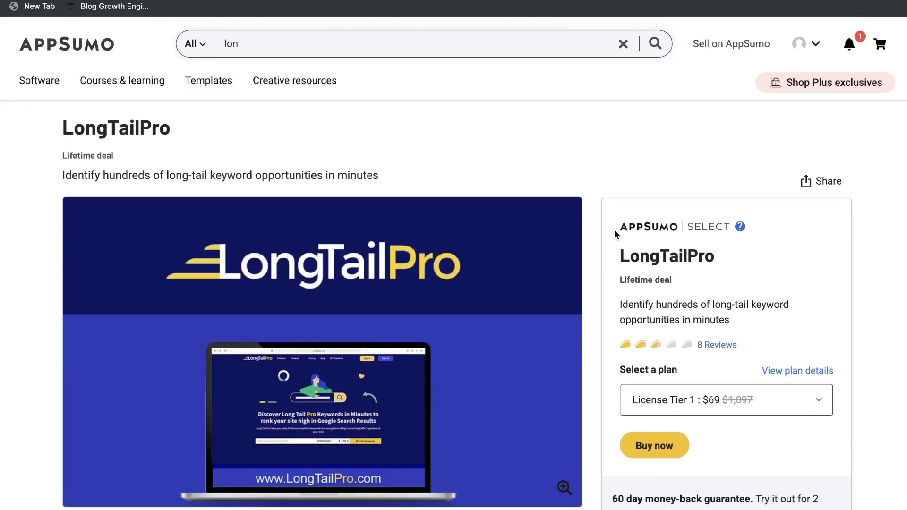